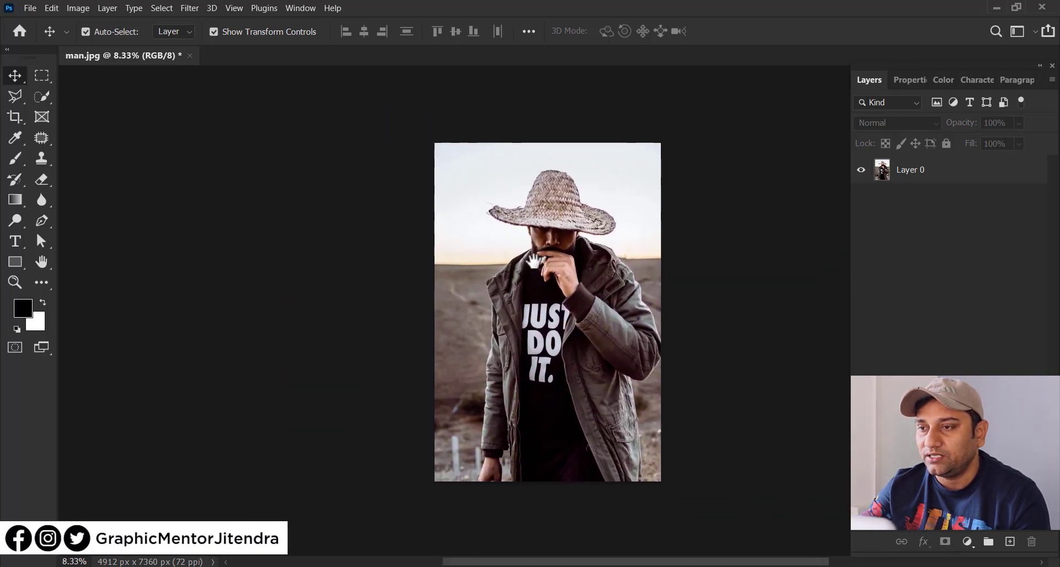
Step: Duplicate Layer 0 as a separate copy above the original
left_click(912, 178)
left_click_drag(915, 181, 1010, 541)
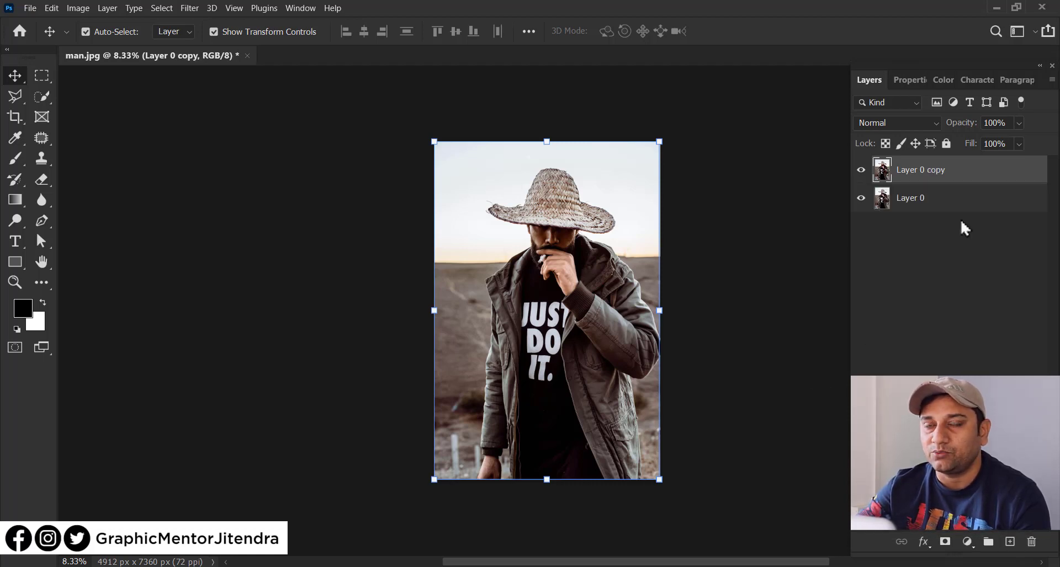
left_click(710, 251)
Step: Turn off the transform controls display and hide the original Layer 0
left_click(293, 32)
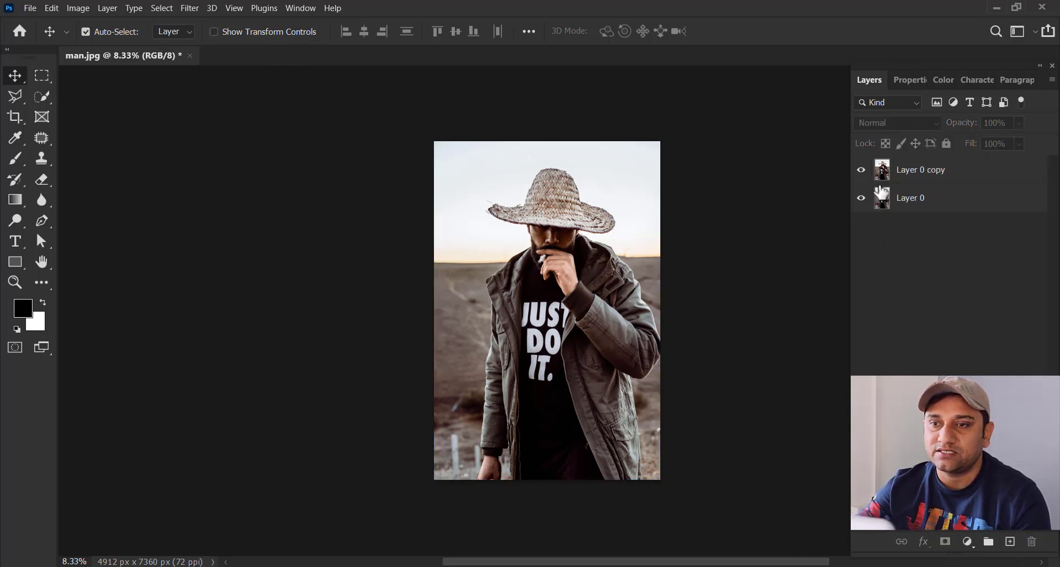
left_click(862, 198)
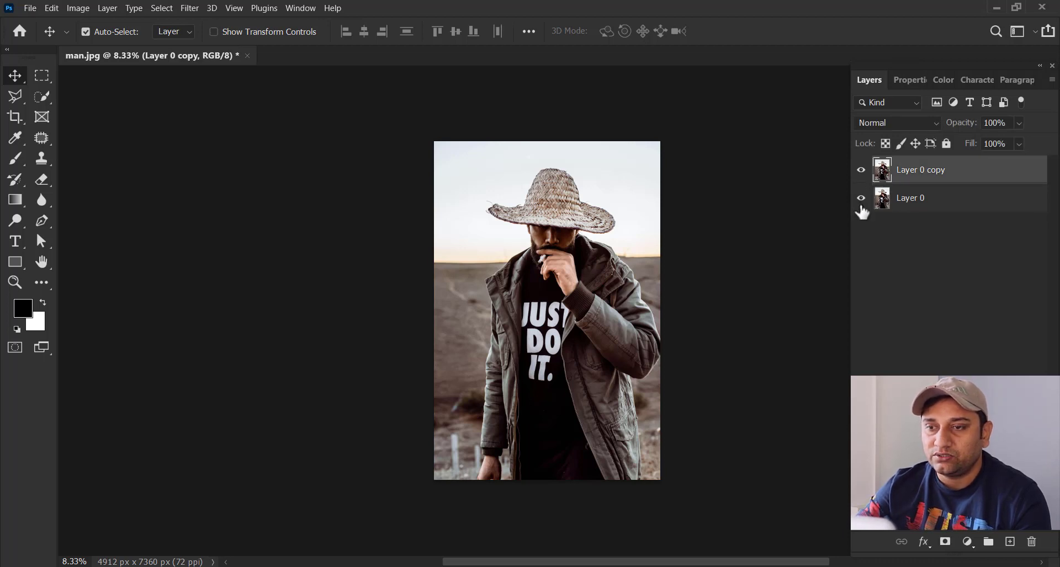
left_click(862, 199)
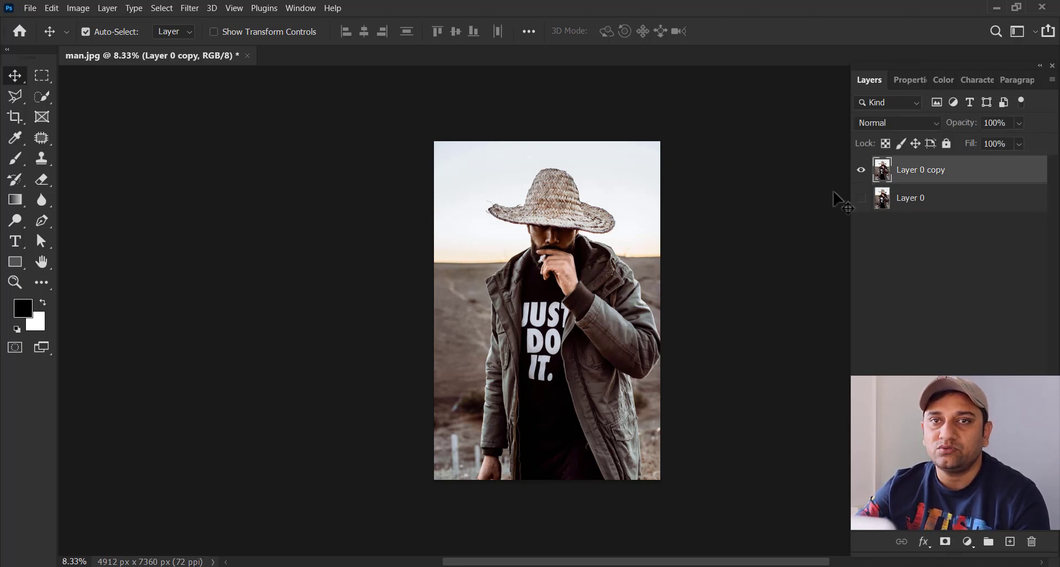
Step: Set up the Eraser tool with a Hard Round brush at 100% hardness and a size of 117 px
key("e")
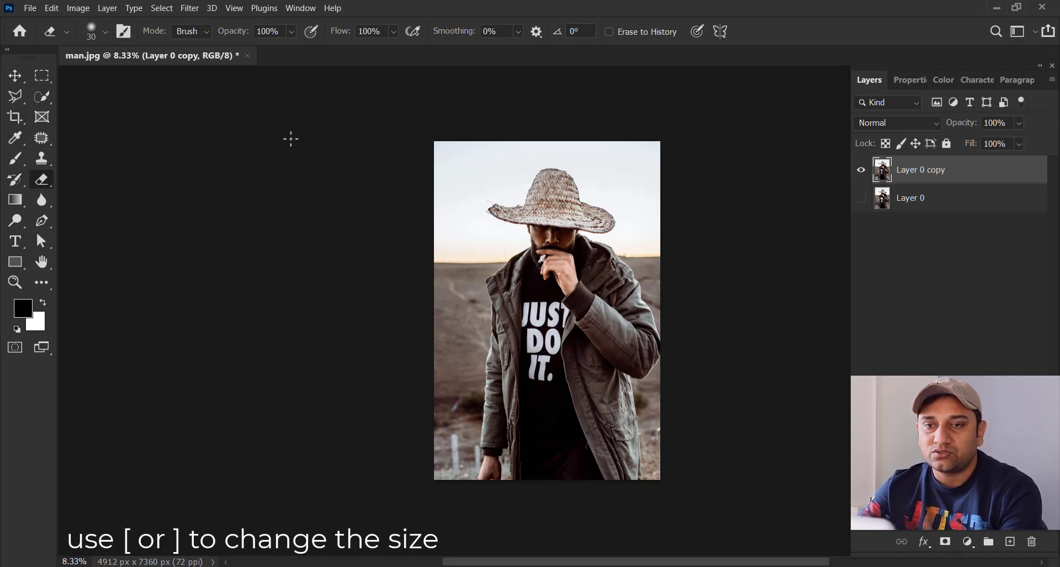
right_click(201, 111)
left_click(137, 229)
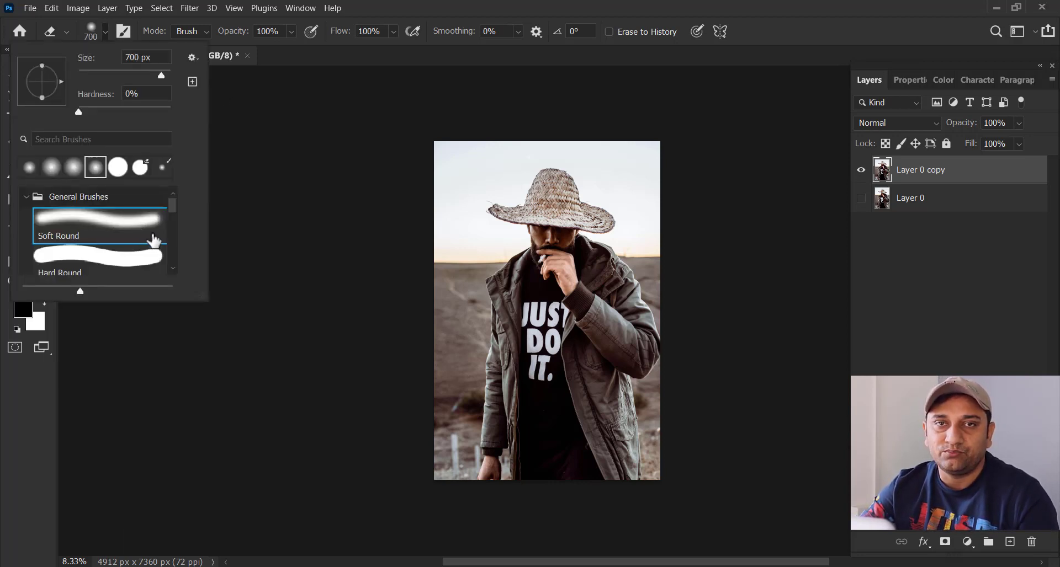
scroll(171, 212, "down", 1)
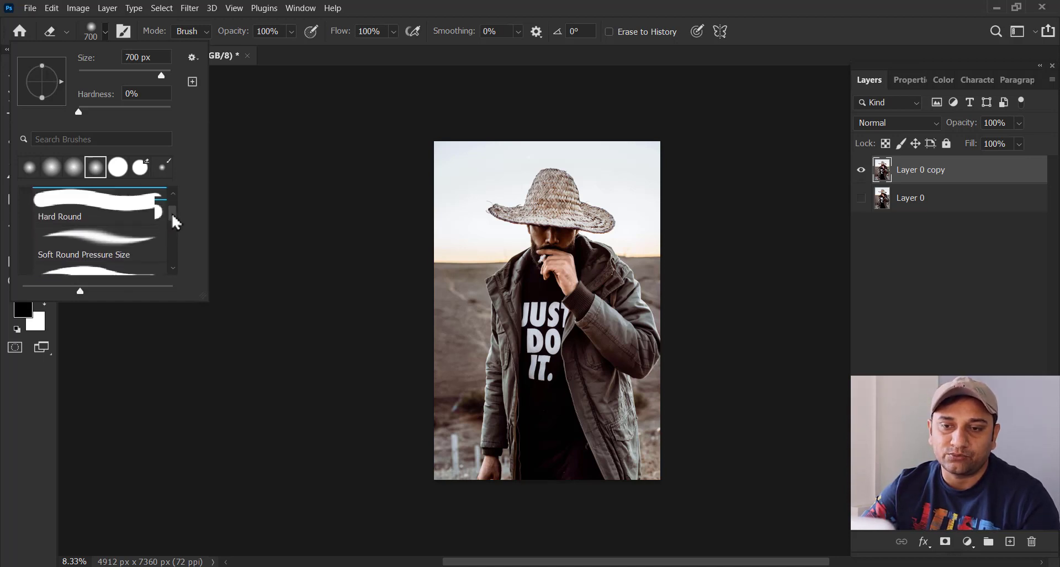
scroll(169, 216, "up", 1)
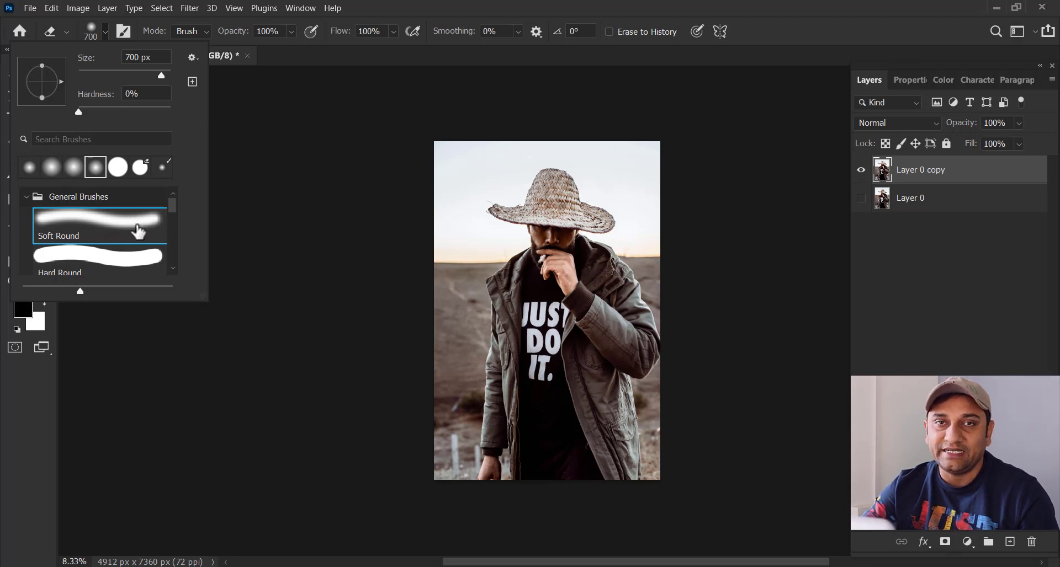
left_click(137, 265)
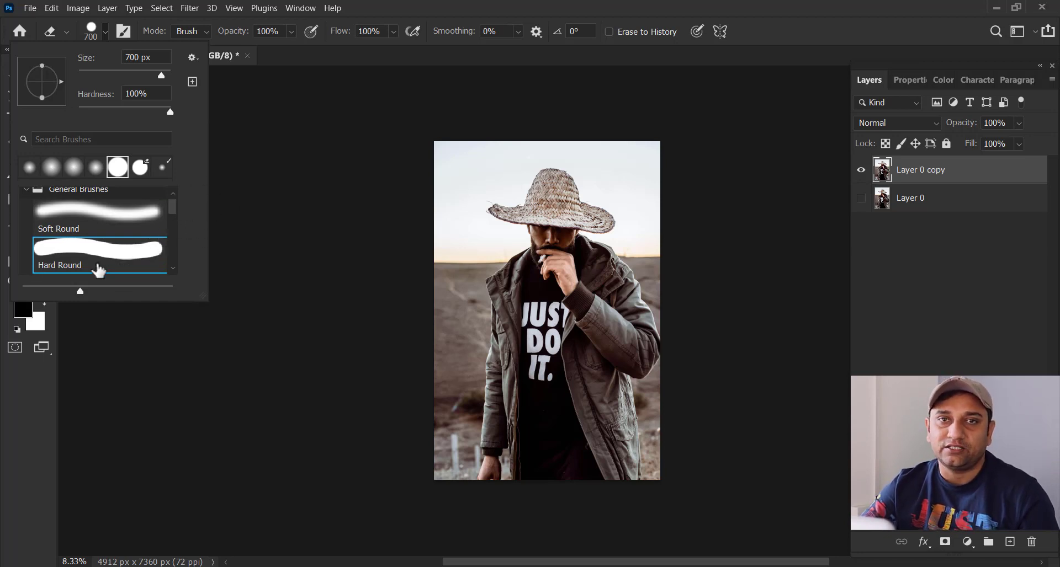
left_click(133, 227)
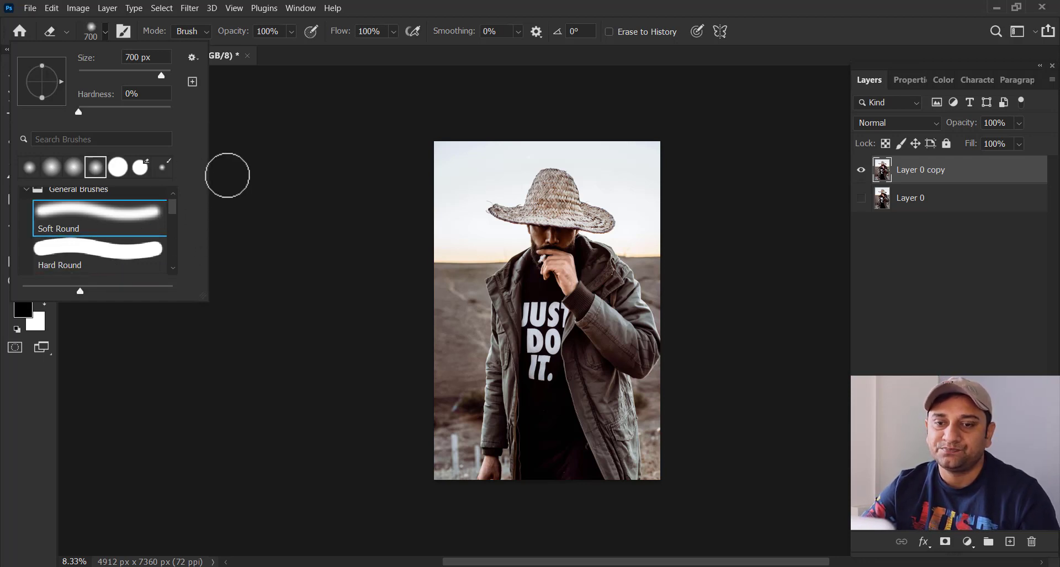
left_click(122, 262)
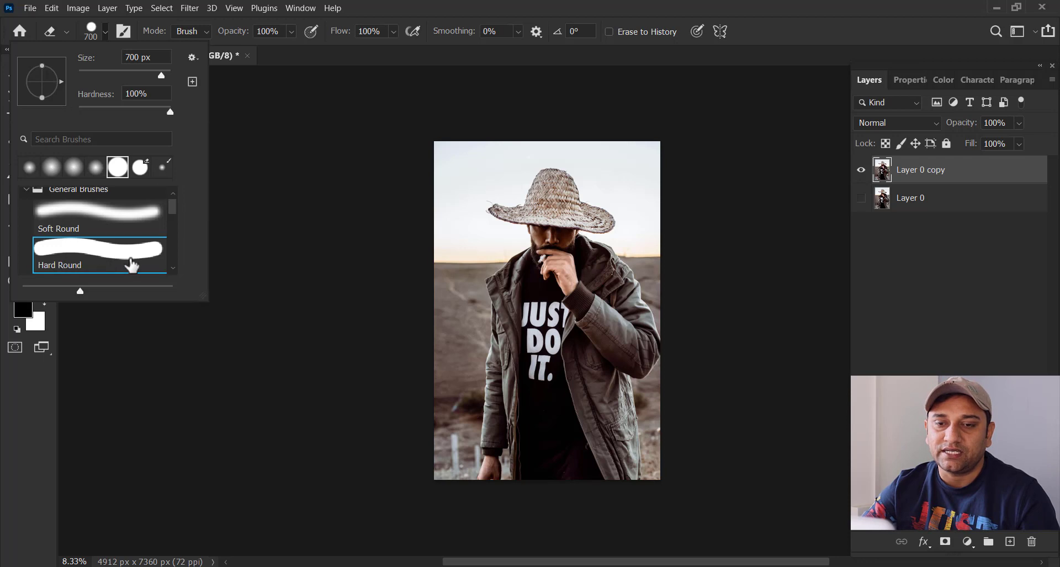
scroll(174, 276, "down", 1)
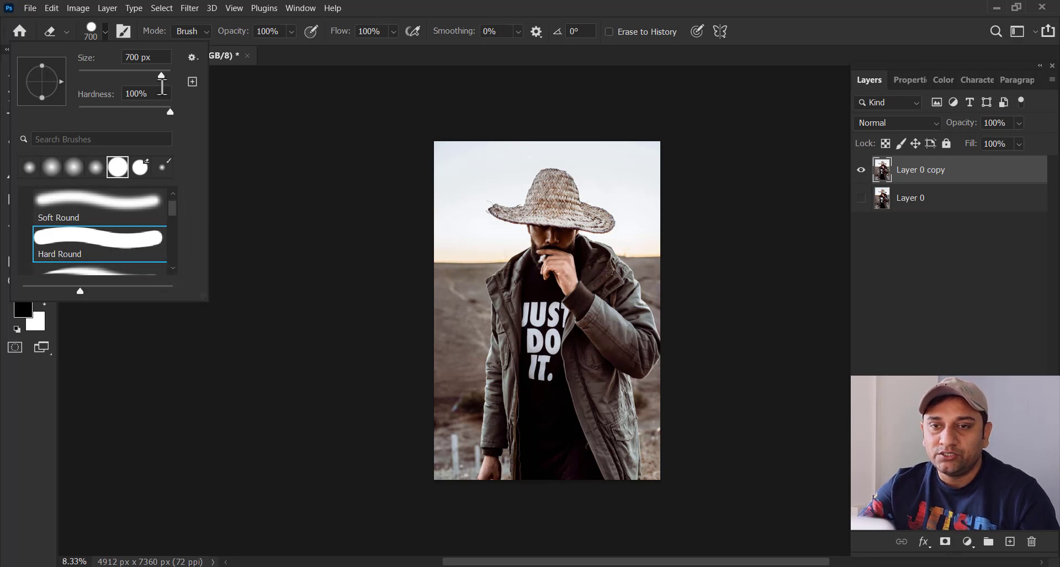
mouse_move(160, 76)
left_mouse_down()
mouse_move(136, 77)
mouse_move(152, 82)
mouse_move(134, 89)
mouse_move(136, 75)
mouse_move(122, 81)
mouse_move(129, 91)
left_mouse_up()
key("Return")
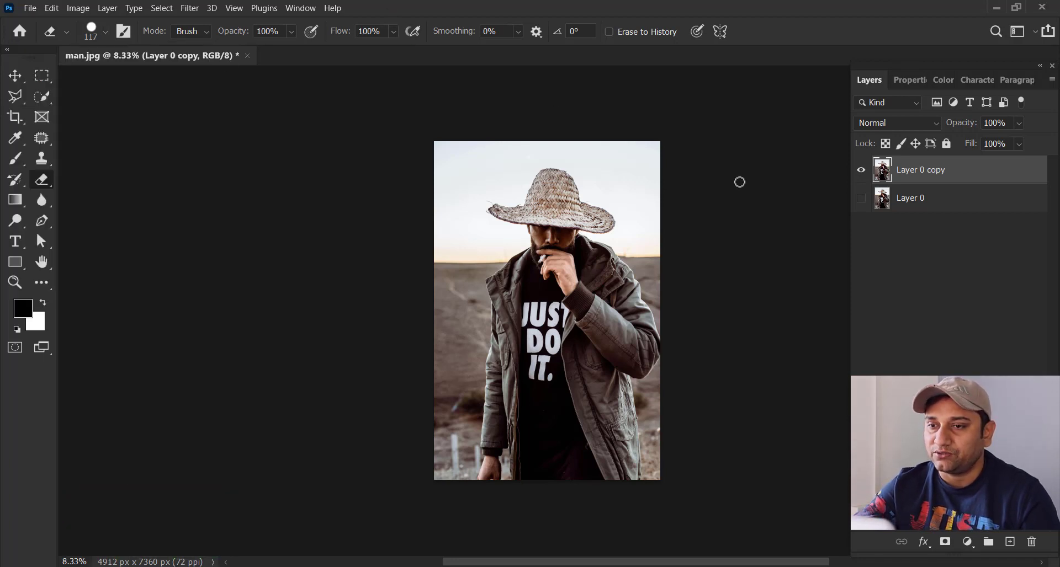
Step: Add a bright cyan Solid Color fill layer directly above Layer 0, beneath the photo copy
left_click(924, 205)
left_click(967, 546)
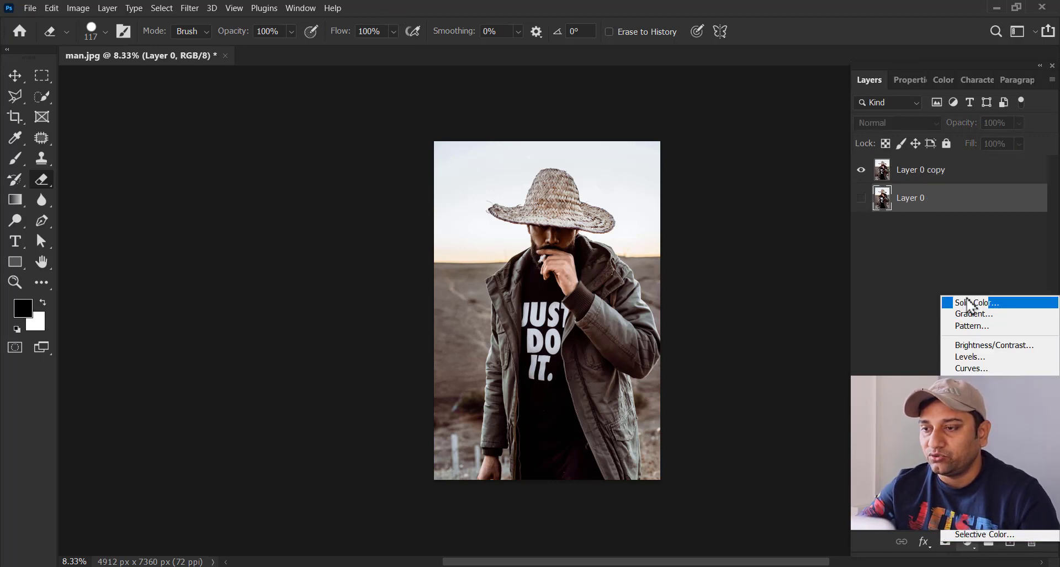
left_click(999, 305)
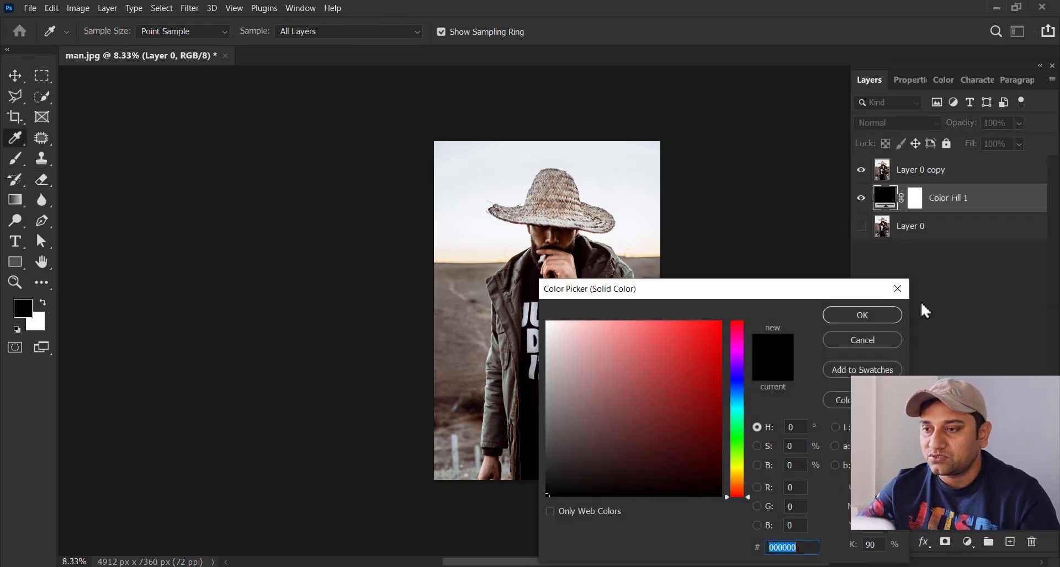
left_click(697, 324)
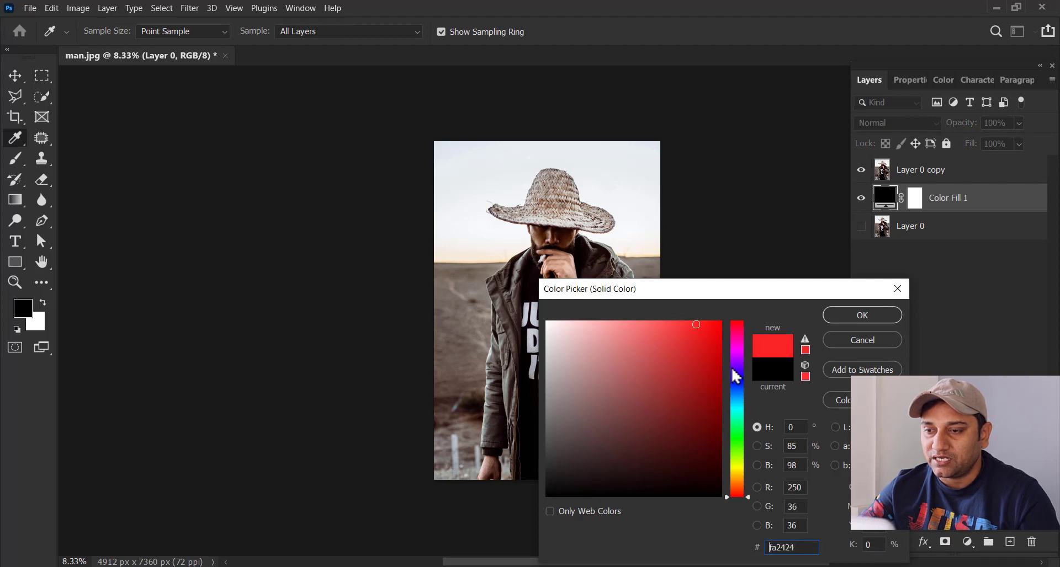
left_click_drag(735, 369, 738, 408)
left_click_drag(703, 353, 711, 321)
left_click(847, 315)
Step: Examine the man's hat, face and jacket edges closely at higher magnification
key("e")
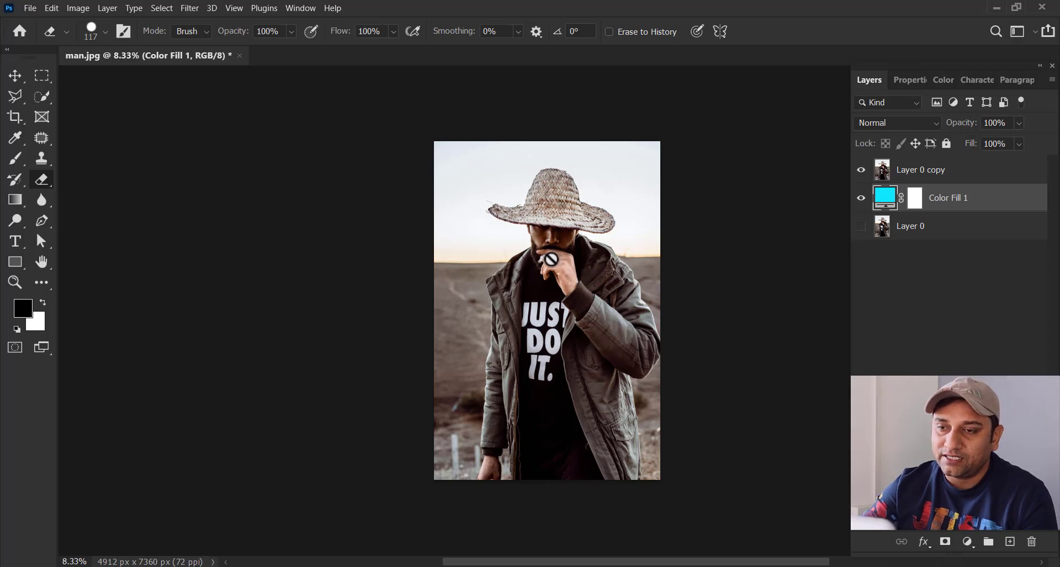
key("z")
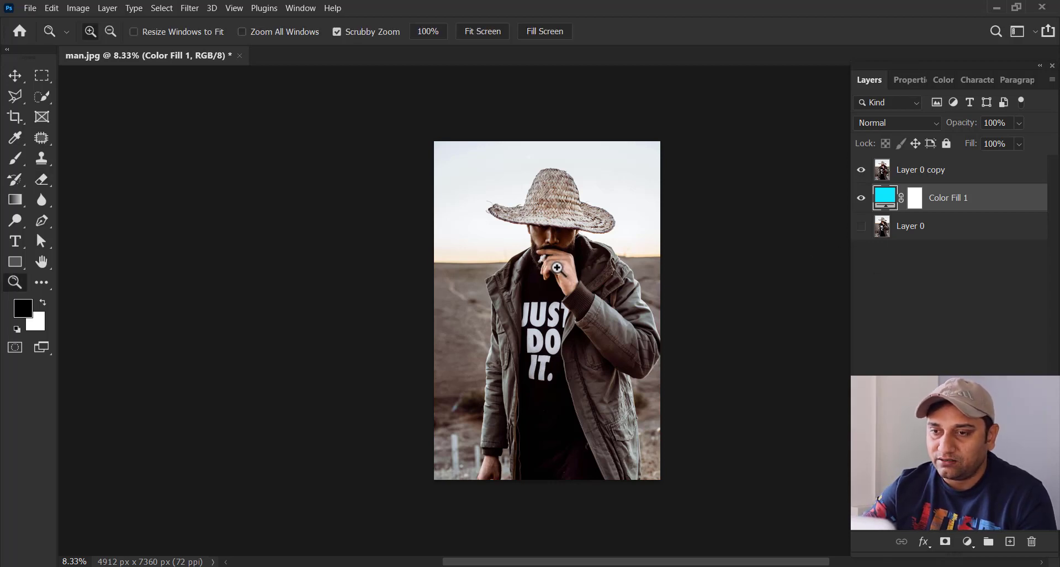
mouse_move(577, 272)
left_mouse_down()
mouse_move(590, 272)
mouse_move(577, 272)
left_mouse_up()
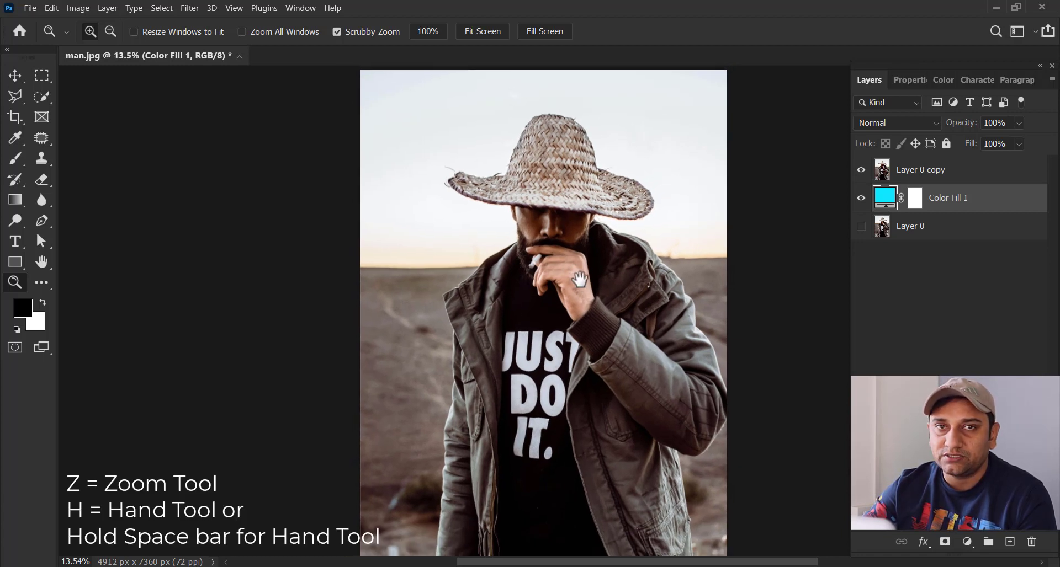
left_click_drag(580, 280, 495, 195)
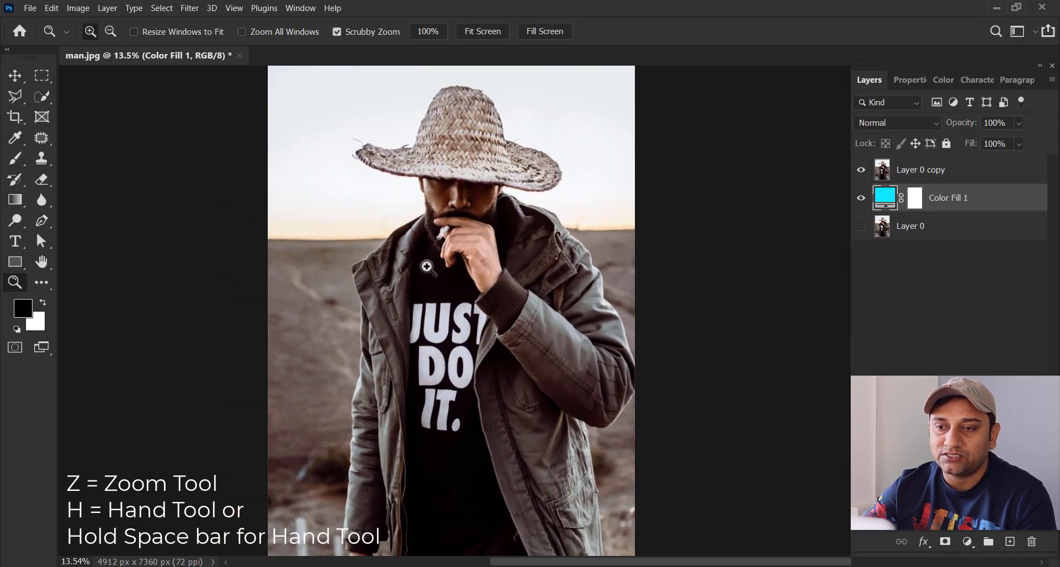
left_click_drag(411, 258, 445, 271)
left_click_drag(580, 206, 496, 302)
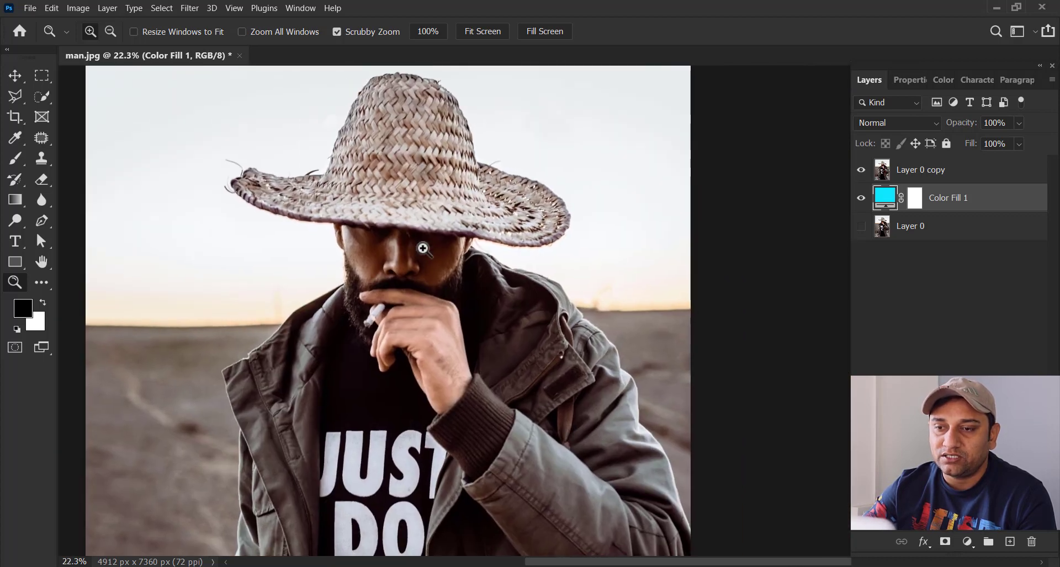
left_click_drag(423, 249, 463, 316)
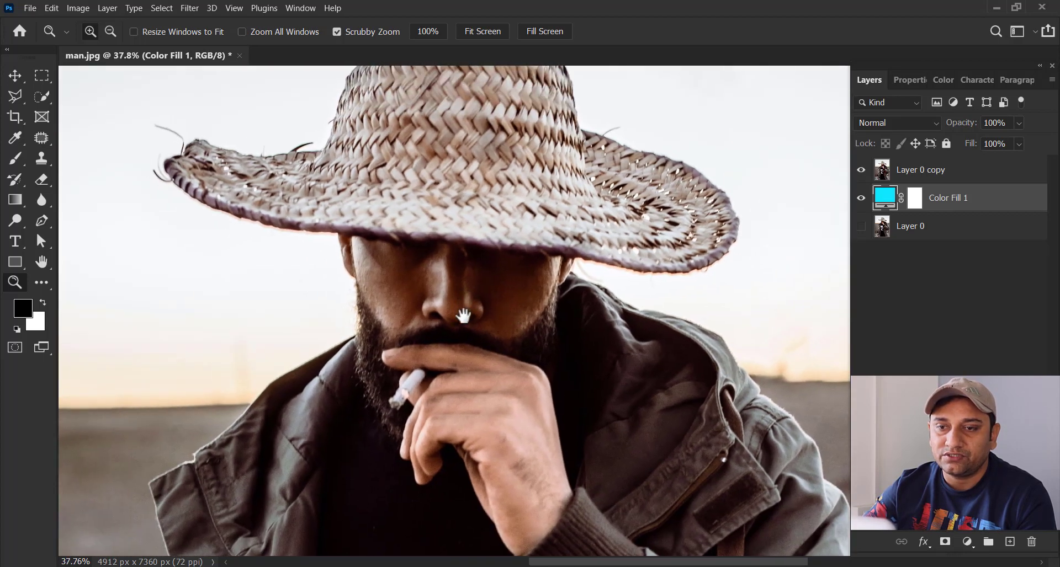
left_click_drag(464, 316, 546, 367)
Step: Select Layer 0 copy and toggle its visibility to compare it with the cyan fill, leaving it shown
left_click(899, 177)
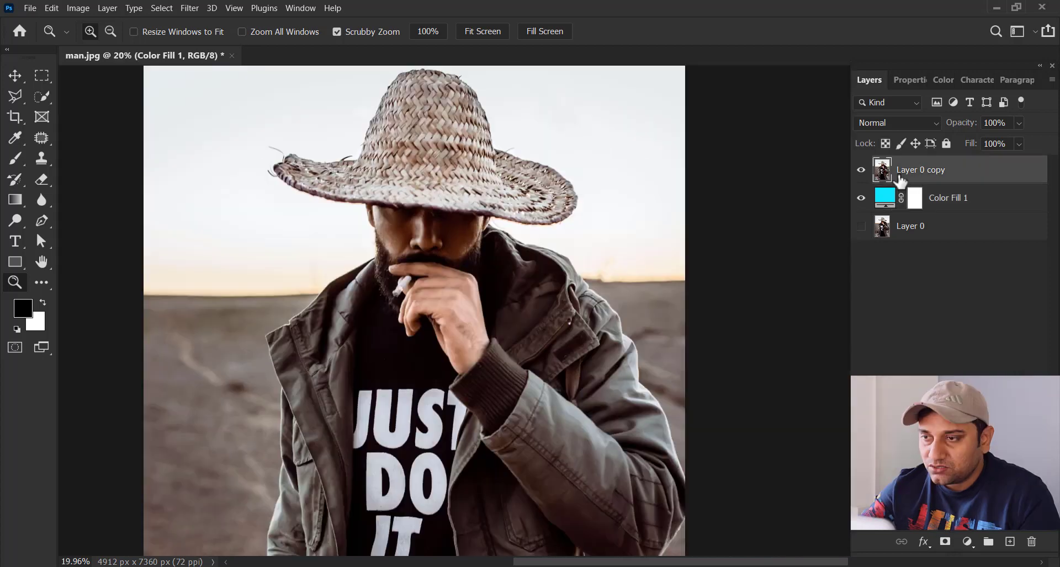
left_click(865, 172)
left_click(863, 173)
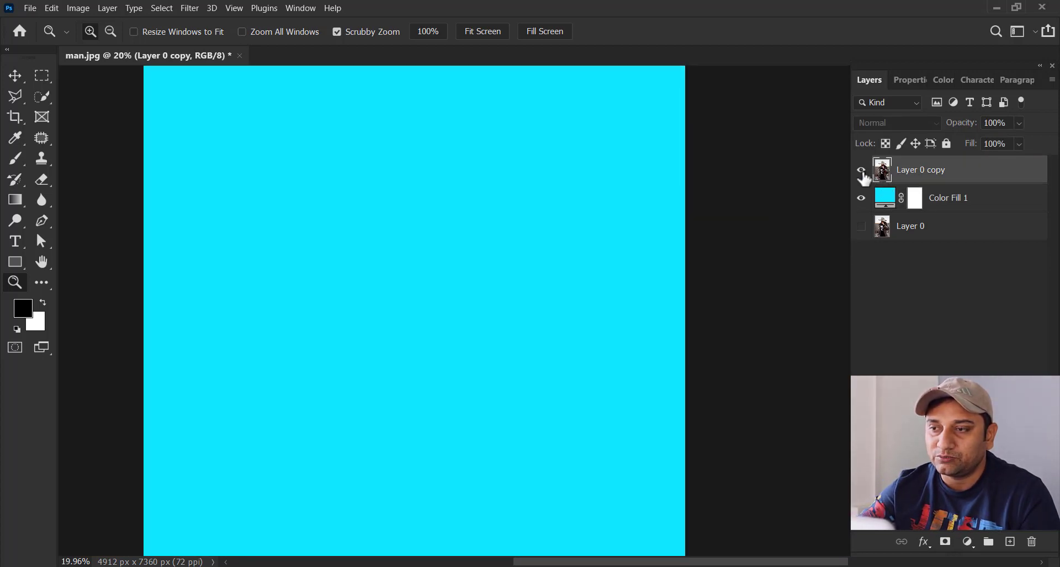
left_click(863, 173)
left_click(862, 172)
left_click(862, 172)
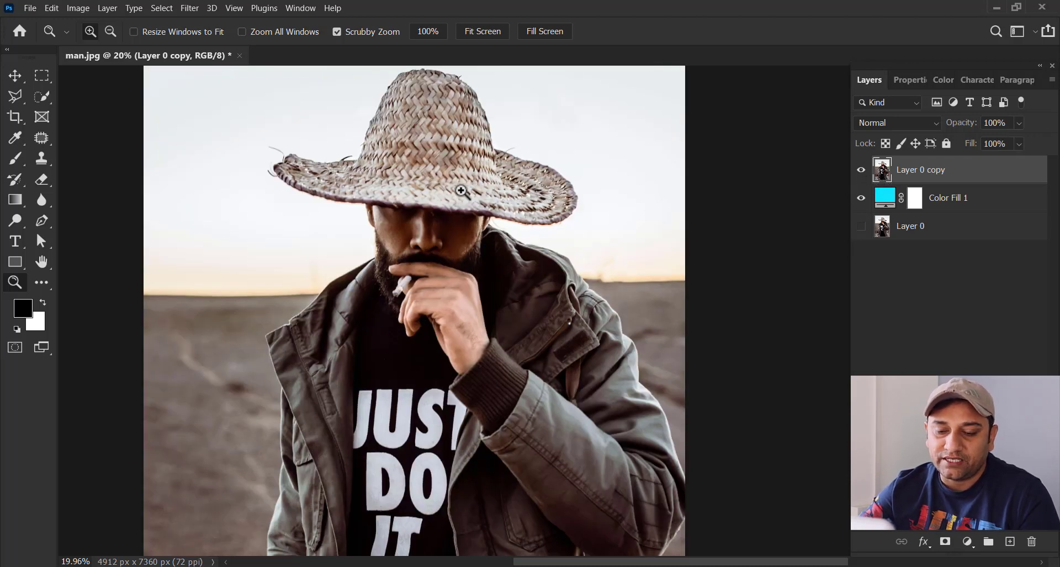
Step: Erase a strip of sky on Layer 0 copy from the right side of the hat crown to the photo's right edge
key("e")
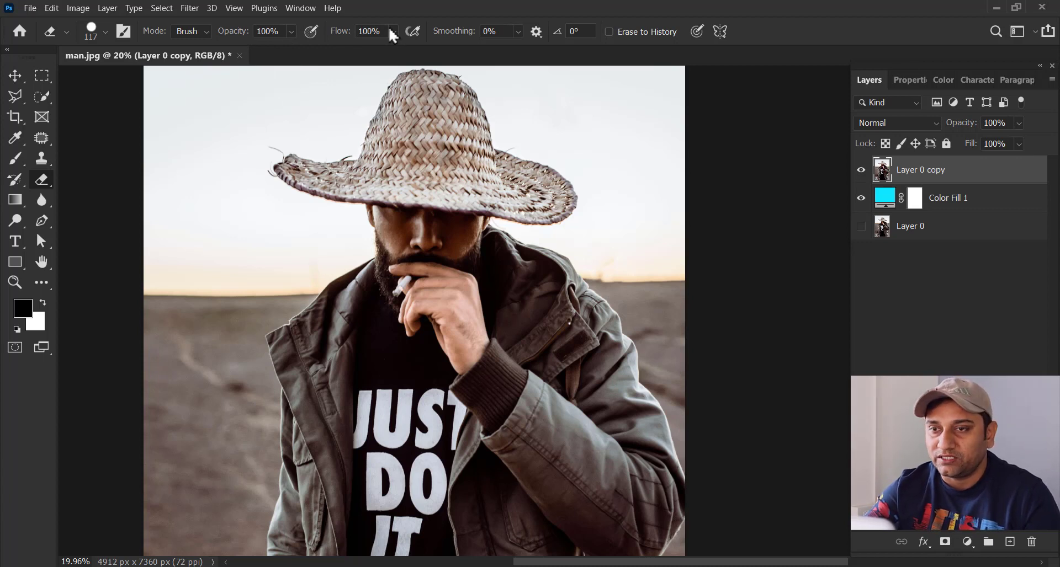
left_click(479, 73)
mouse_move(479, 73)
left_mouse_down()
mouse_move(560, 83)
mouse_move(577, 71)
mouse_move(684, 78)
left_mouse_up()
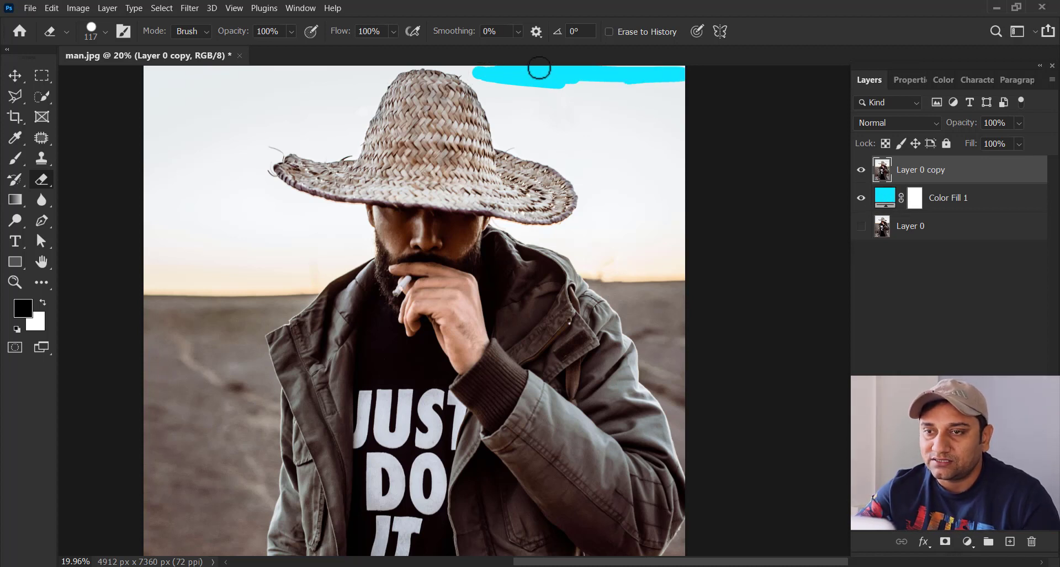
mouse_move(483, 77)
left_mouse_down()
mouse_move(469, 70)
mouse_move(498, 98)
left_mouse_up()
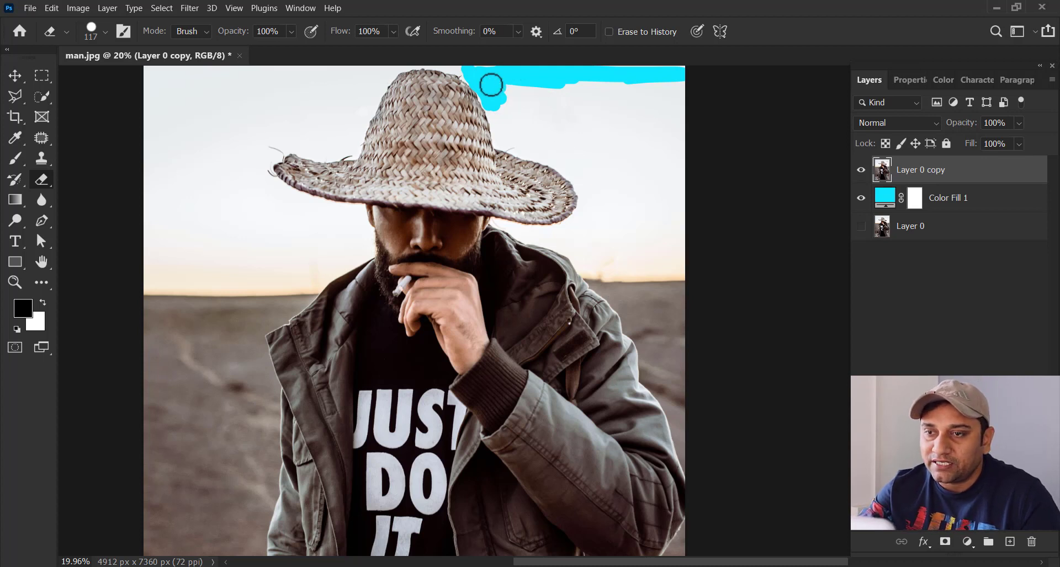
mouse_move(491, 84)
left_mouse_down()
mouse_move(568, 95)
mouse_move(670, 82)
mouse_move(499, 99)
left_mouse_up()
Step: Enlarge the eraser to 175 px for clearing the sky beside the hat
key("bracketright")
key("bracketright")
key("bracketright")
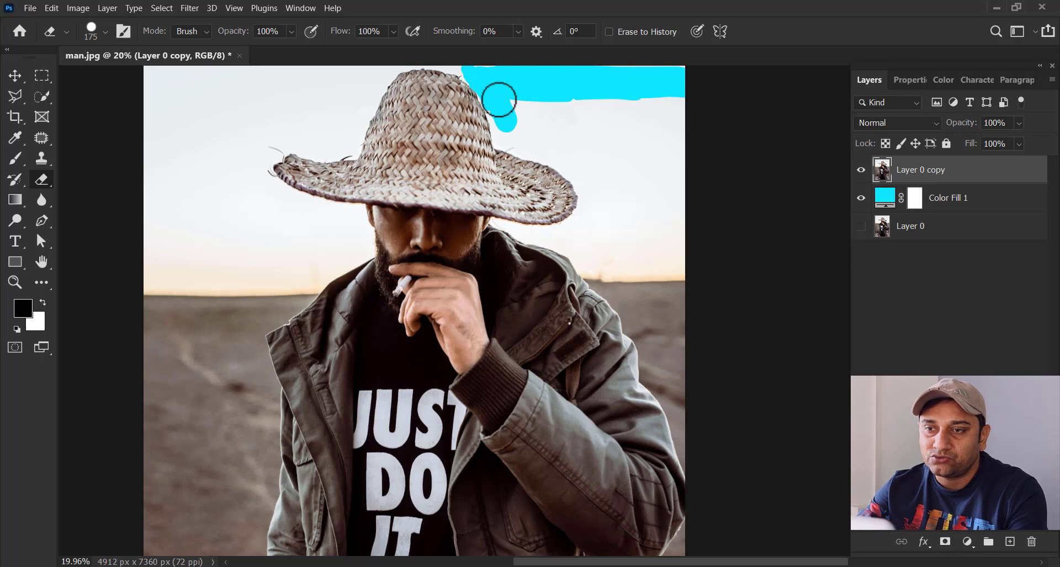
key("z")
left_click_drag(525, 135, 519, 230)
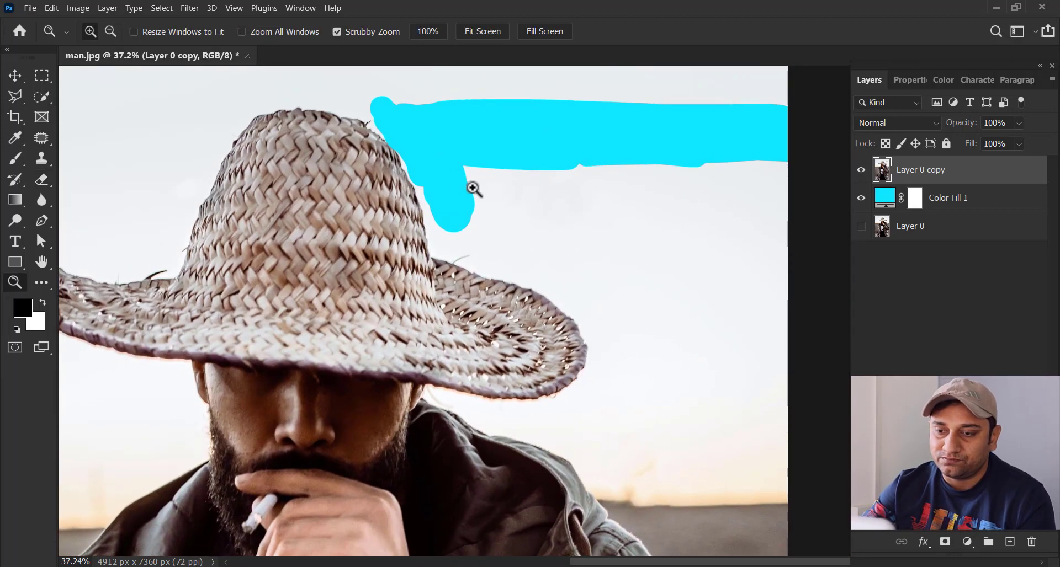
key("b")
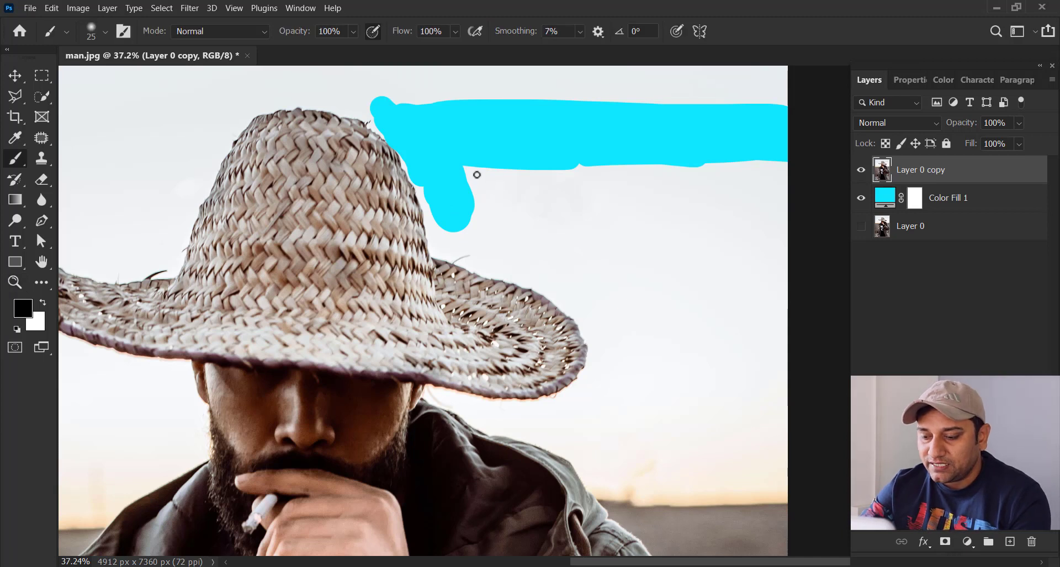
key("bracketright")
key("bracketright")
key("bracketright")
key("bracketright")
key("bracketright")
key("bracketright")
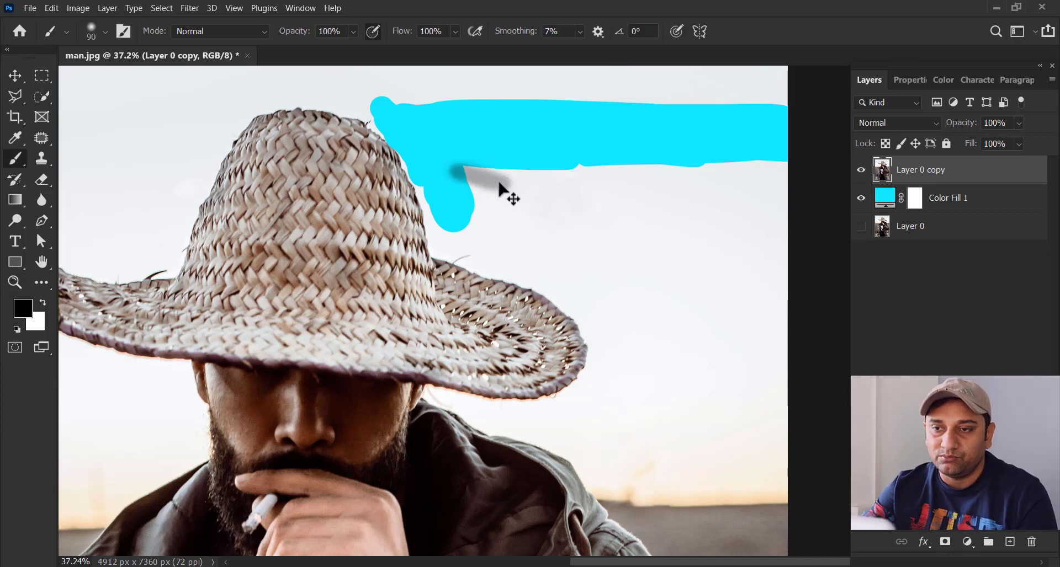
key("ctrl+z")
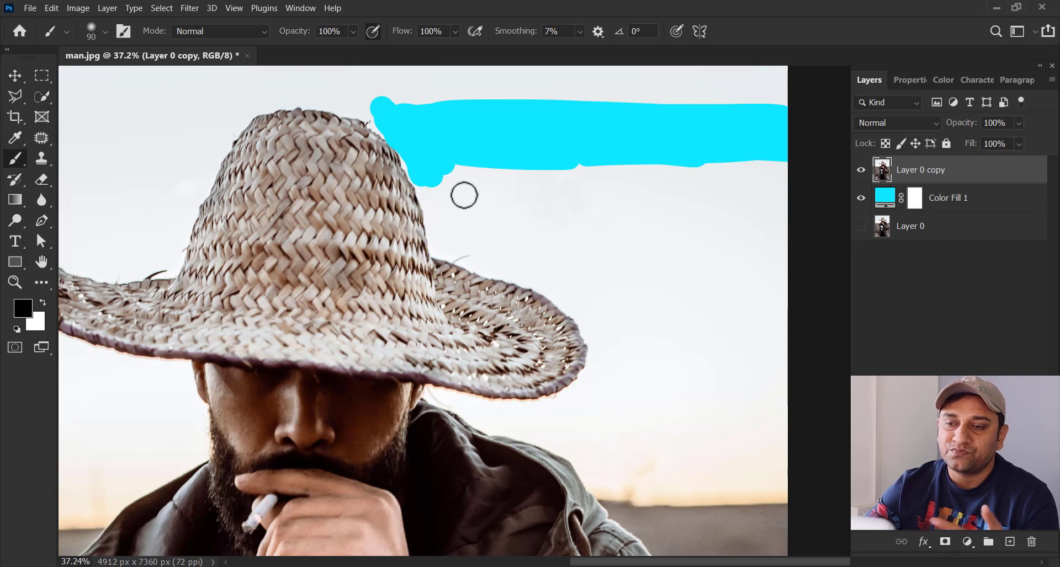
Step: Erase the broad sky area on Layer 0 copy right of the hat crown and above the brim with the 175 px Eraser
key("e")
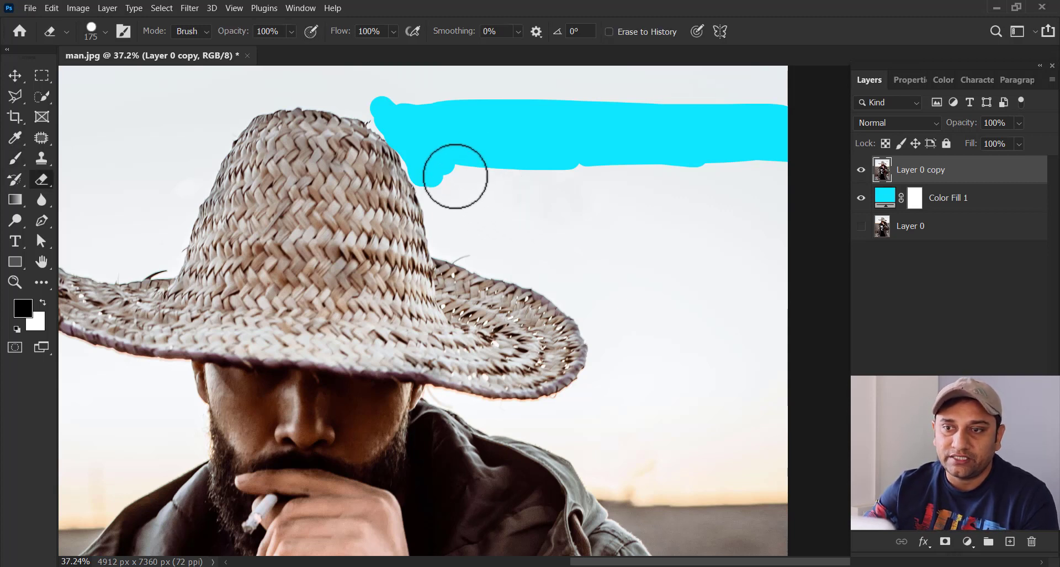
mouse_move(538, 194)
left_mouse_down()
mouse_move(446, 168)
mouse_move(490, 241)
mouse_move(773, 260)
mouse_move(656, 295)
mouse_move(763, 334)
left_mouse_up()
key("space")
left_click_drag(603, 261, 614, 169)
mouse_move(529, 163)
left_mouse_down()
mouse_move(624, 194)
mouse_move(525, 160)
left_mouse_up()
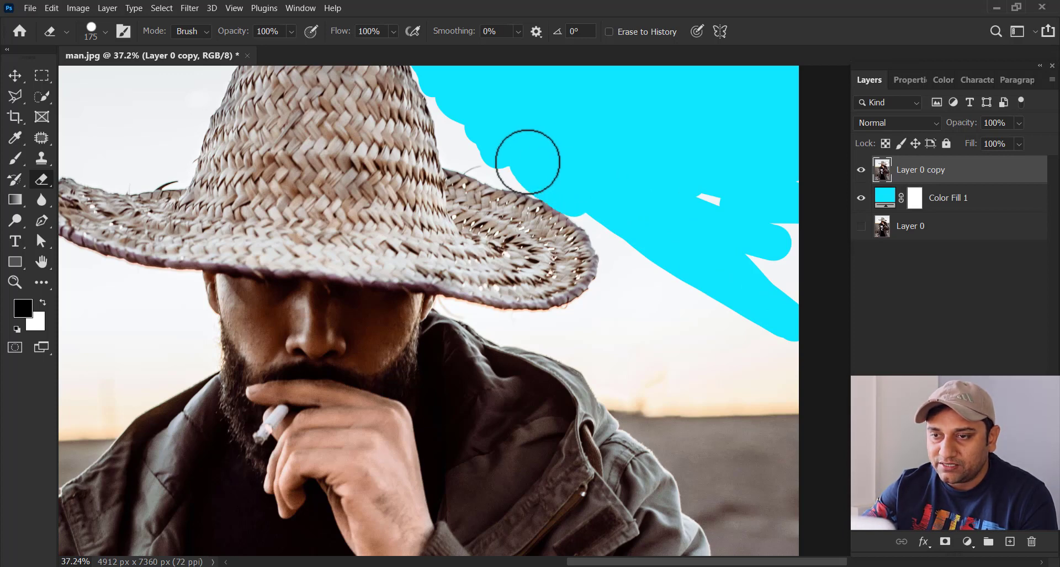
Step: Reduce the eraser to 90 px and erase the sky around the outer tip and along the underside of the hat's right brim
key("bracketleft")
key("bracketleft")
key("bracketleft")
key("bracketleft")
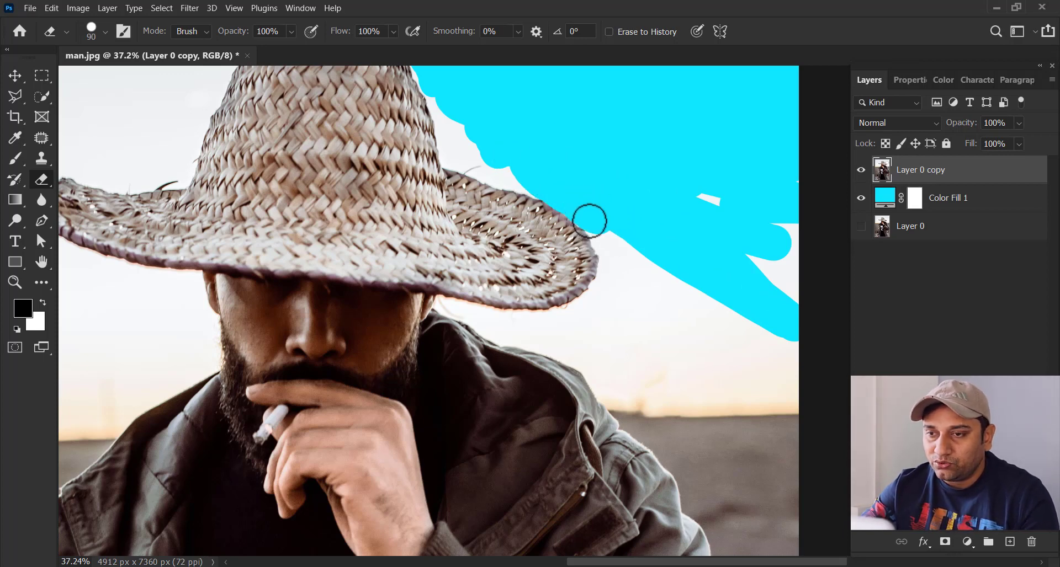
mouse_move(590, 220)
left_mouse_down()
mouse_move(612, 260)
mouse_move(610, 235)
mouse_move(594, 304)
mouse_move(604, 285)
mouse_move(567, 316)
left_mouse_up()
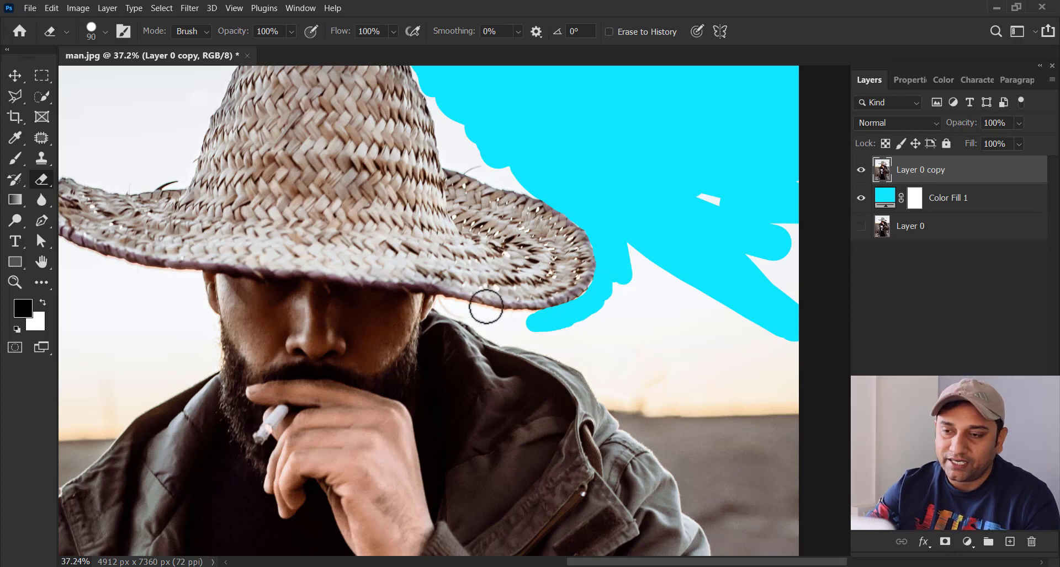
mouse_move(489, 317)
left_mouse_down()
mouse_move(511, 324)
mouse_move(445, 307)
mouse_move(524, 319)
left_mouse_up()
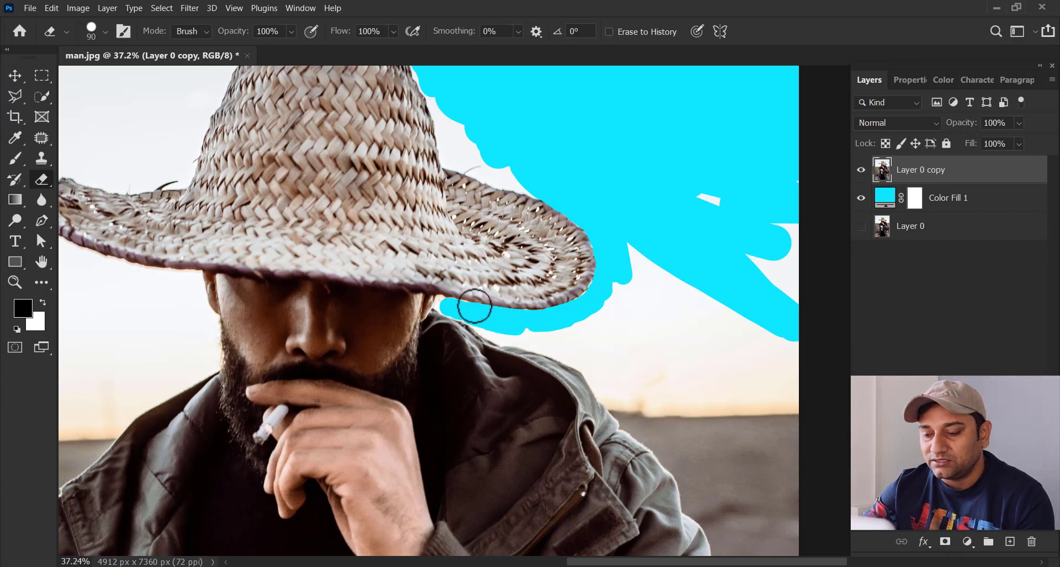
Step: Reduce the eraser to 45 px and erase the sky in the narrow gap between the right brim and the jacket collar
key("bracketleft")
key("bracketleft")
key("bracketleft")
key("bracketleft")
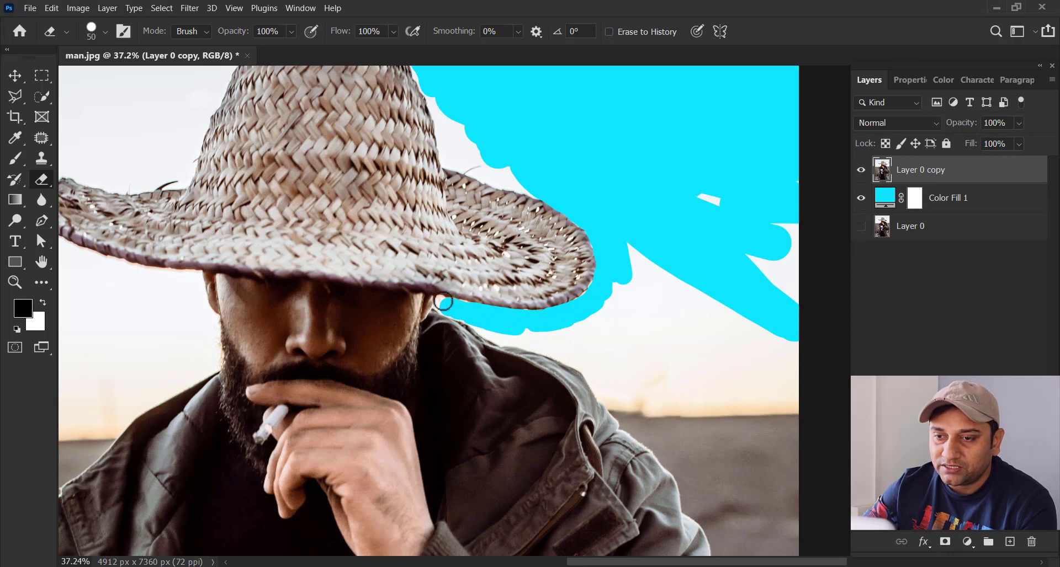
key("bracketleft")
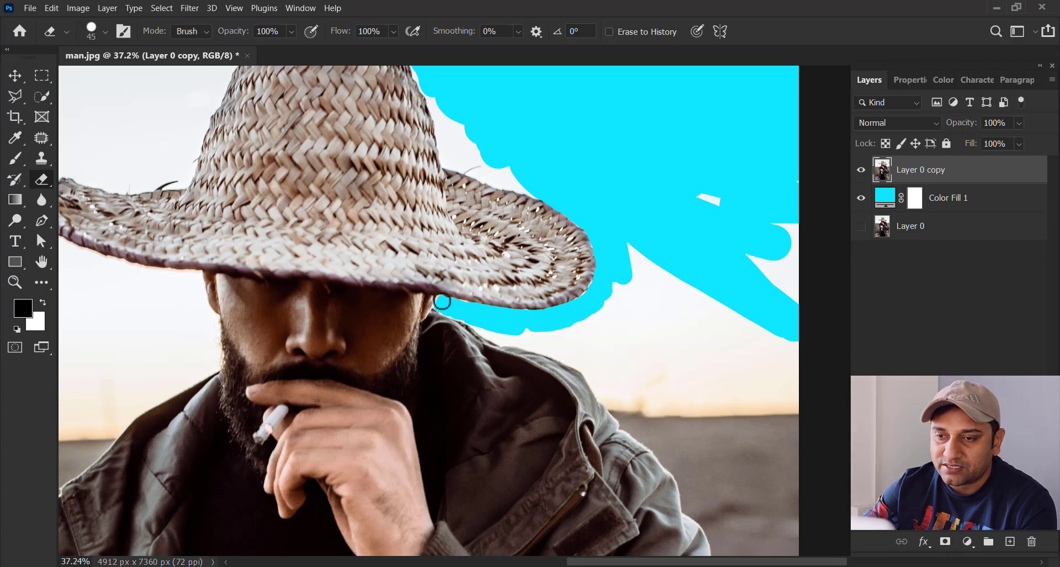
mouse_move(442, 302)
left_mouse_down()
mouse_move(478, 326)
mouse_move(471, 310)
mouse_move(445, 310)
left_mouse_up()
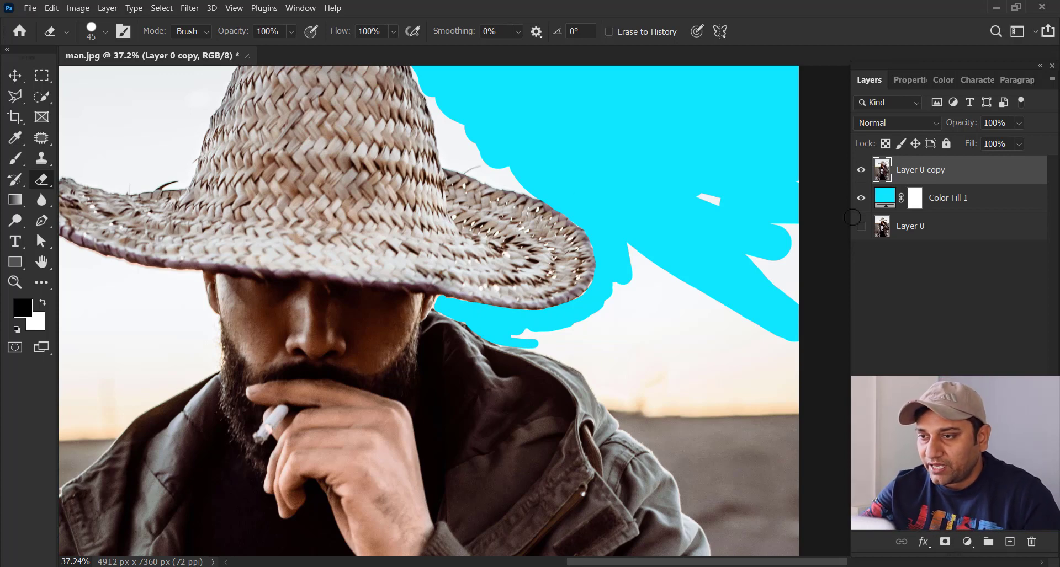
Step: Hide Color Fill 1 and erase the remaining sky right of the man down to the horizon, using a 100 px eraser for most of it
left_click(860, 199)
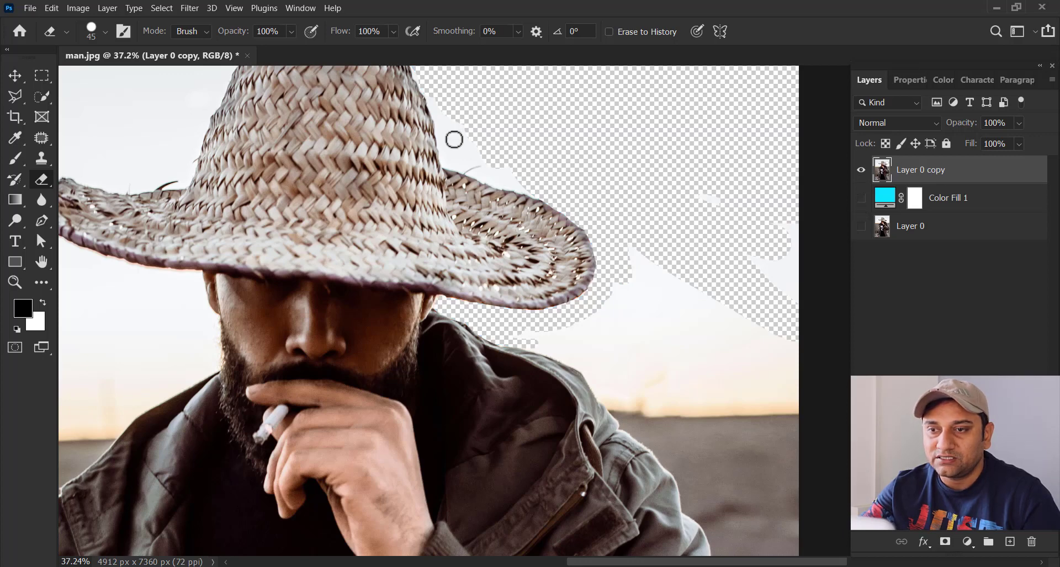
left_click_drag(640, 250, 600, 243)
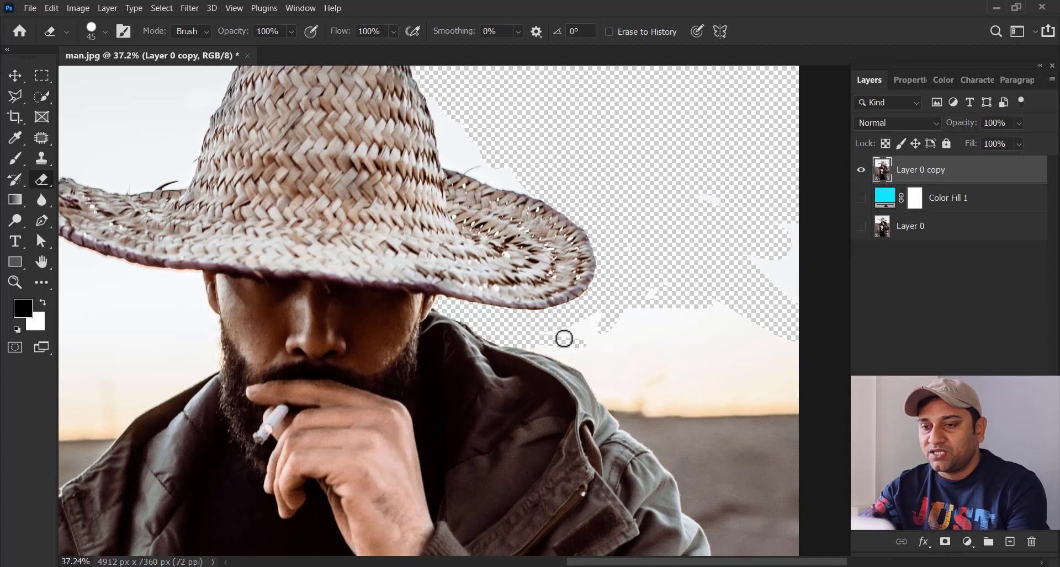
key("bracketright")
key("bracketright")
key("bracketright")
key("bracketright")
key("bracketright")
key("bracketright")
mouse_move(549, 333)
left_mouse_down()
mouse_move(515, 334)
mouse_move(613, 369)
mouse_move(606, 334)
mouse_move(558, 344)
mouse_move(594, 367)
mouse_move(620, 404)
mouse_move(669, 410)
mouse_move(682, 402)
mouse_move(634, 361)
mouse_move(599, 352)
mouse_move(634, 341)
mouse_move(614, 336)
mouse_move(662, 392)
mouse_move(706, 414)
mouse_move(745, 381)
mouse_move(762, 343)
left_mouse_up()
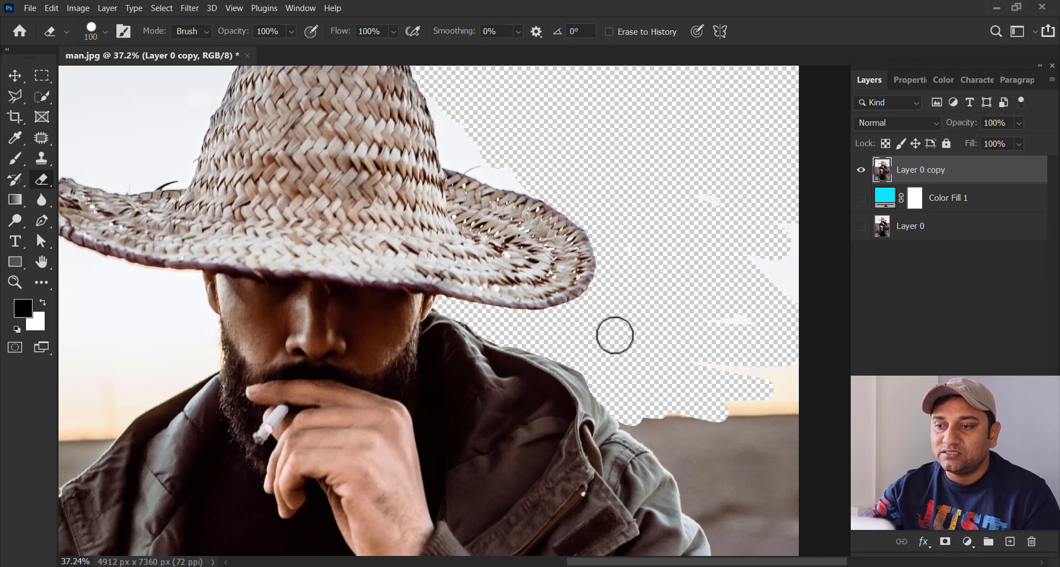
mouse_move(756, 386)
left_mouse_down()
mouse_move(786, 371)
mouse_move(745, 399)
mouse_move(787, 405)
mouse_move(744, 339)
mouse_move(706, 220)
mouse_move(782, 260)
mouse_move(789, 293)
left_mouse_up()
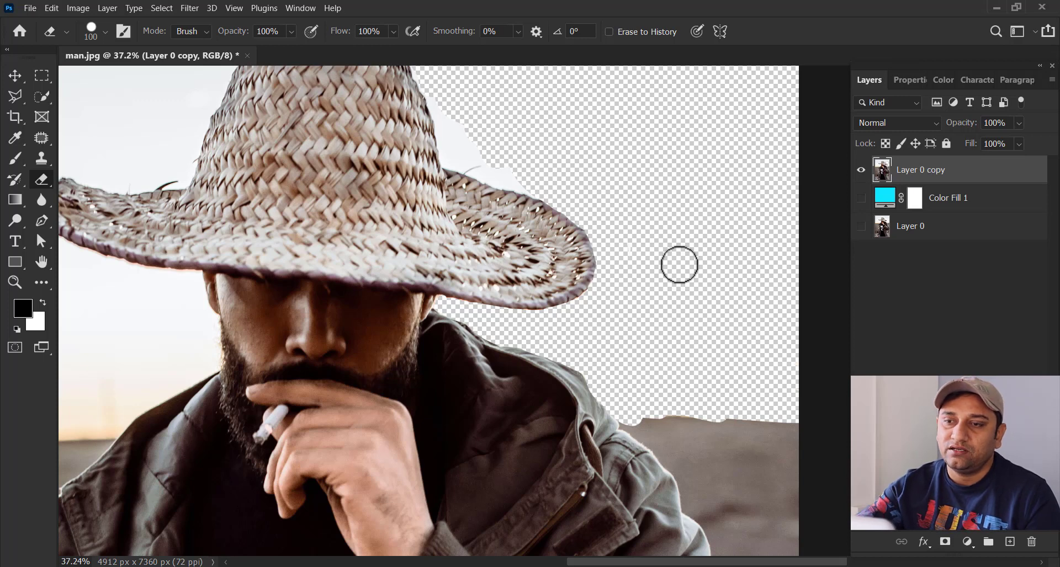
Step: Erase the leftover sky along the right side of the hat crown and where the crown meets the brim
left_click_drag(403, 186, 401, 302)
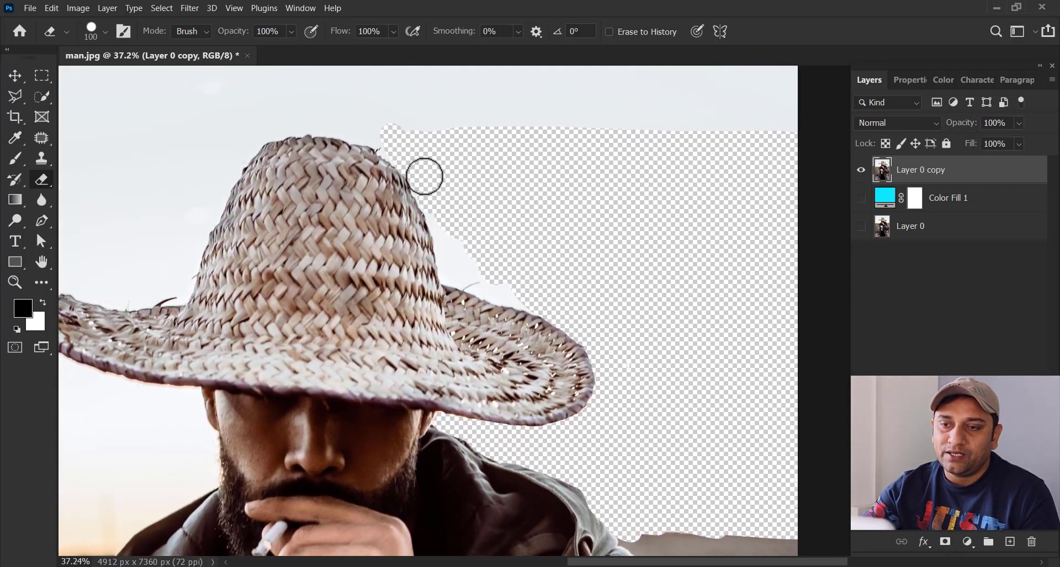
mouse_move(424, 176)
left_mouse_down()
mouse_move(447, 277)
mouse_move(458, 277)
left_mouse_up()
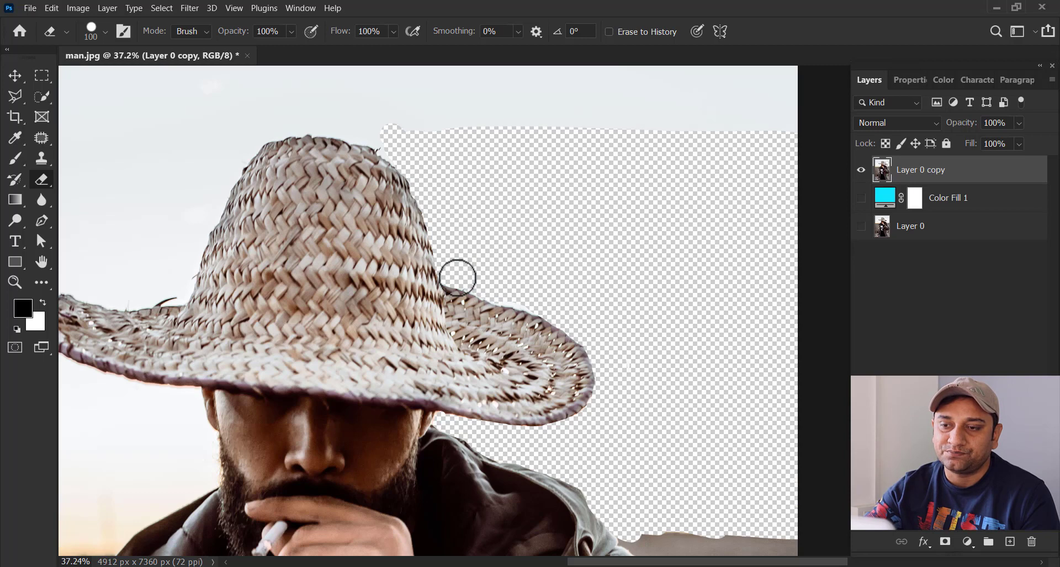
left_click_drag(514, 309, 489, 257)
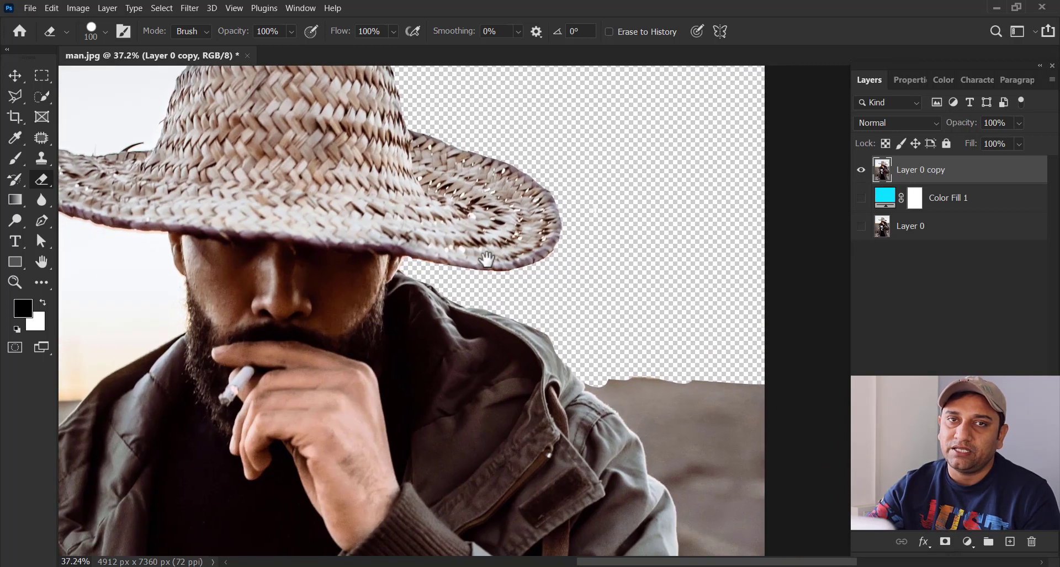
Step: Erase a band of sky above the hat crown on Layer 0 copy and toggle the layer's visibility, leaving it shown
left_click_drag(334, 207, 459, 381)
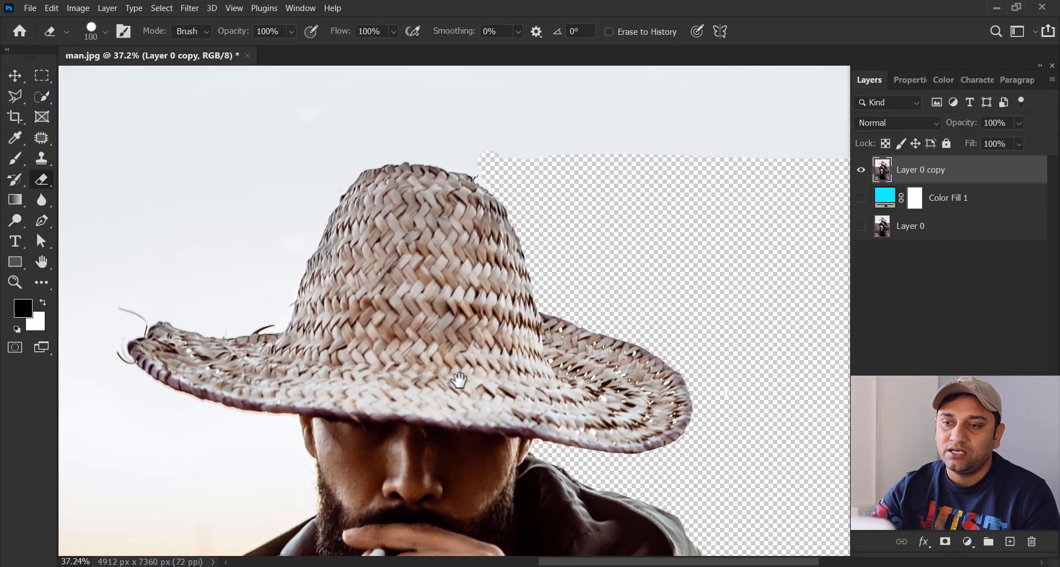
left_click_drag(378, 296, 414, 304)
left_click_drag(544, 182, 414, 140)
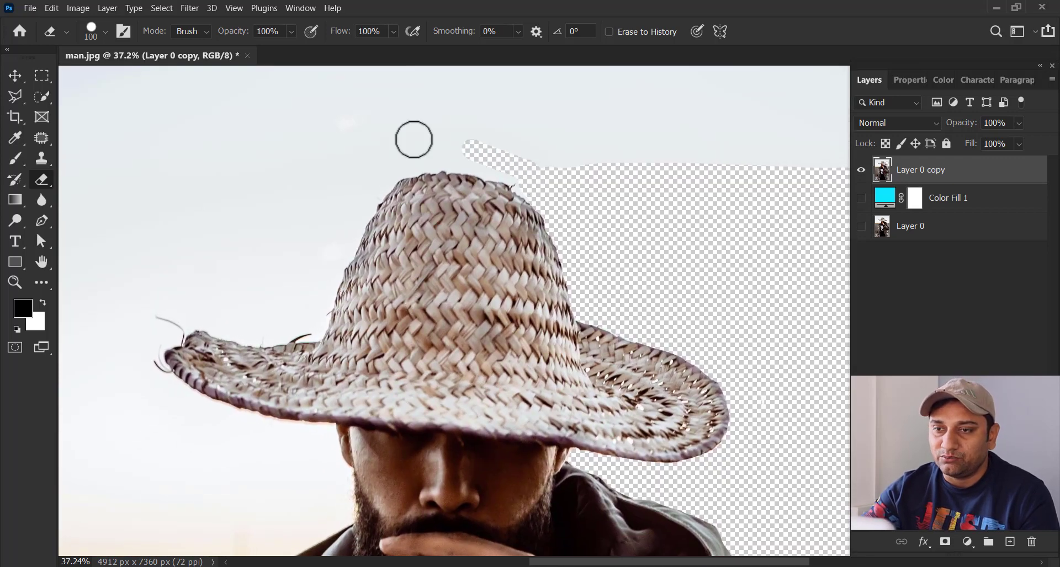
left_click_drag(513, 164, 415, 154)
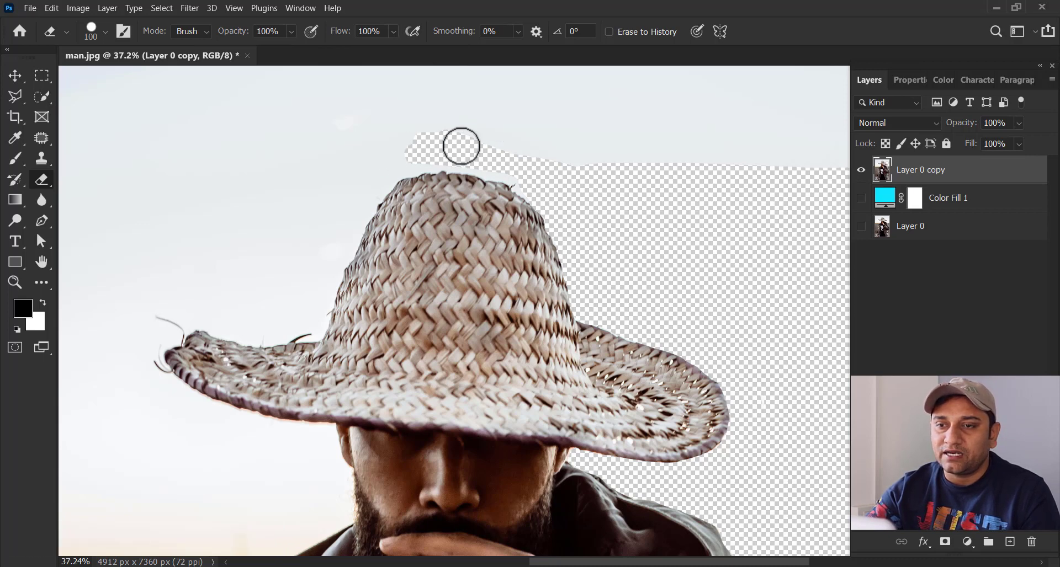
left_click_drag(461, 146, 723, 146)
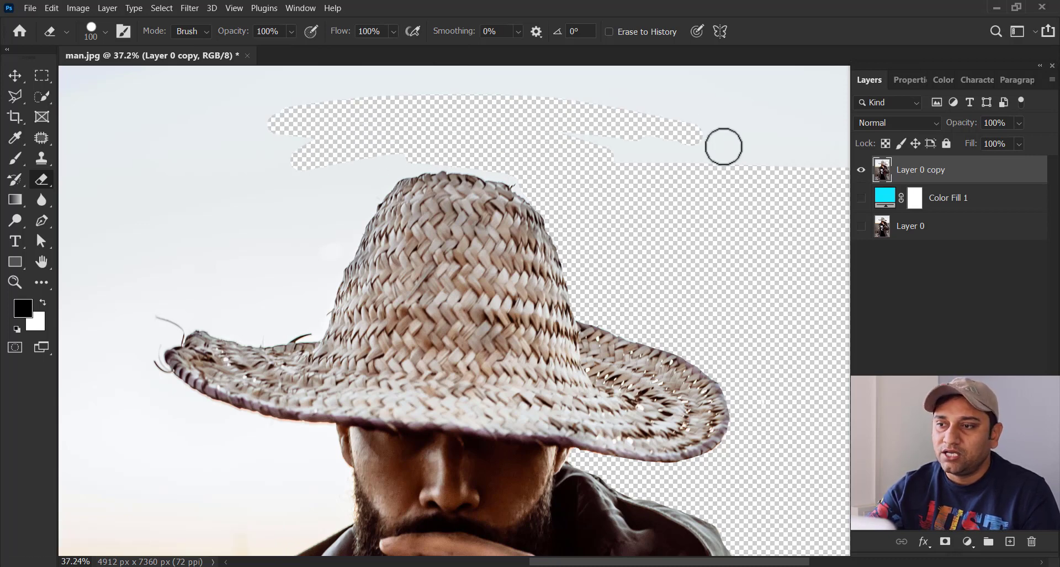
left_click(860, 171)
left_click(860, 175)
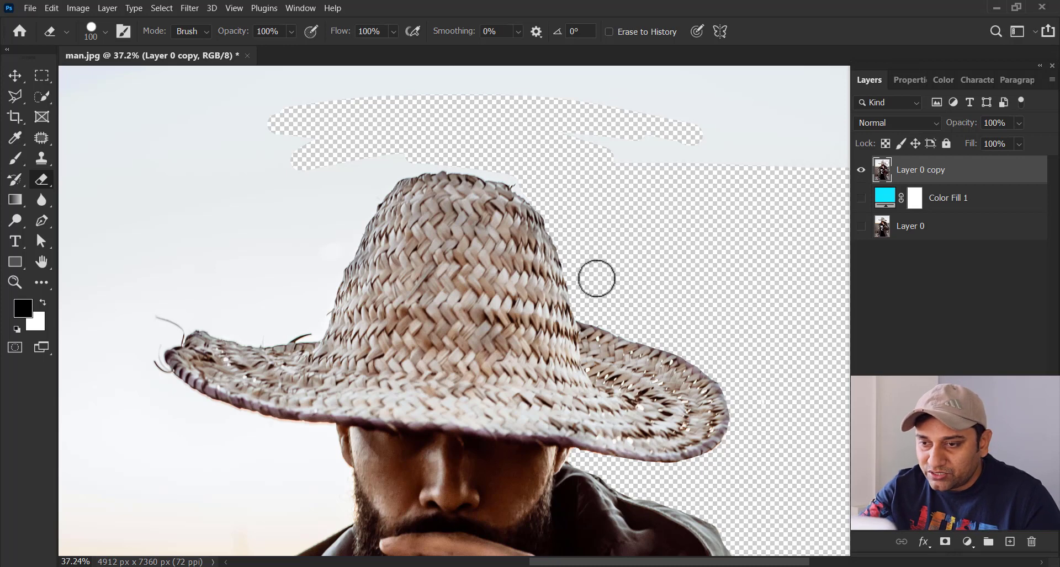
Step: Erase a stroke across the right side of the hat brim and undo it
left_click_drag(613, 322, 833, 394)
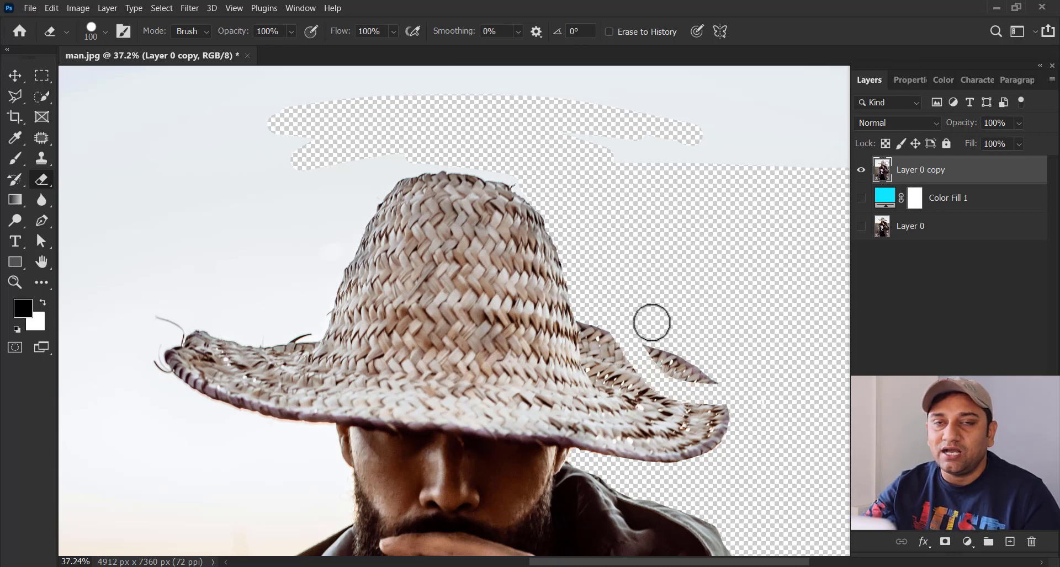
left_click(51, 8)
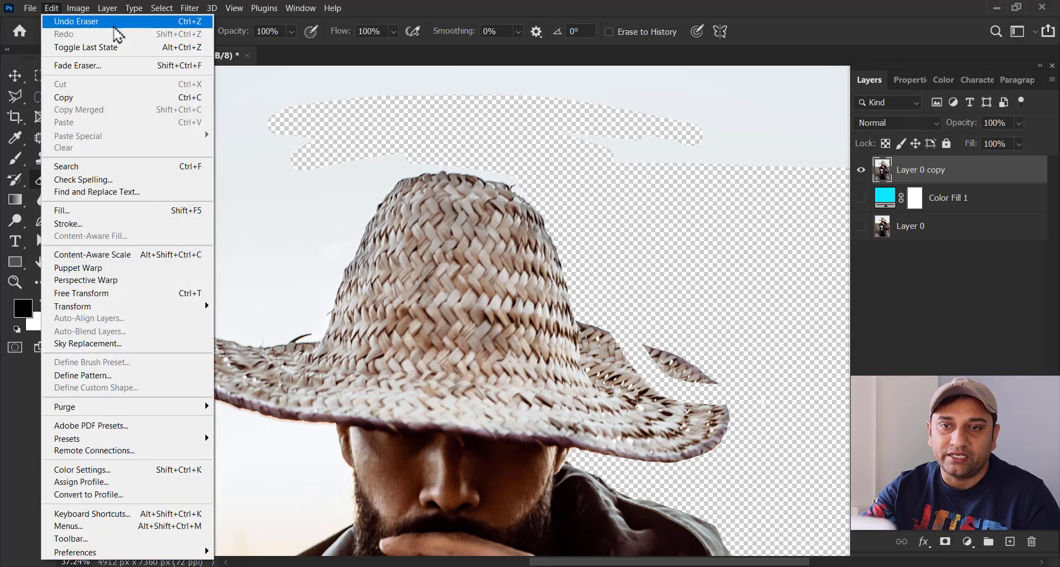
left_click(117, 22)
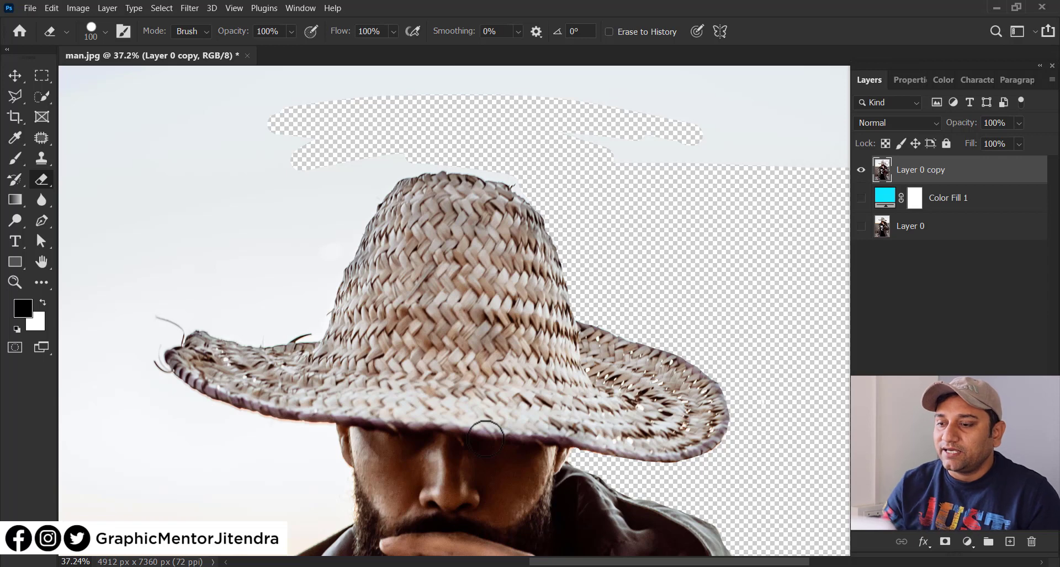
Step: Hide Layer 0 copy and delete it together with Color Fill 1, keeping only the original Layer 0
left_click(860, 171)
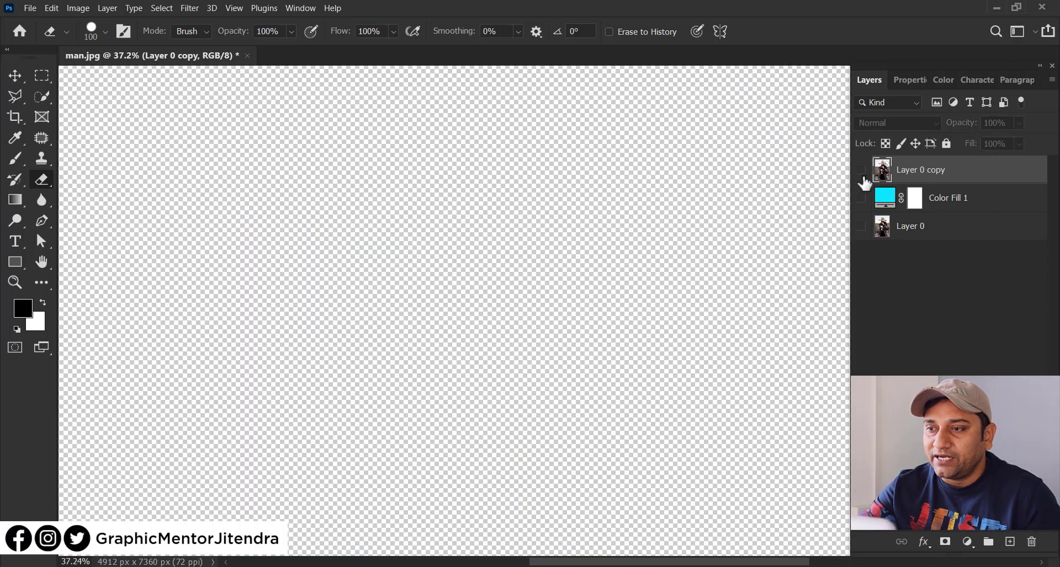
left_click(860, 171)
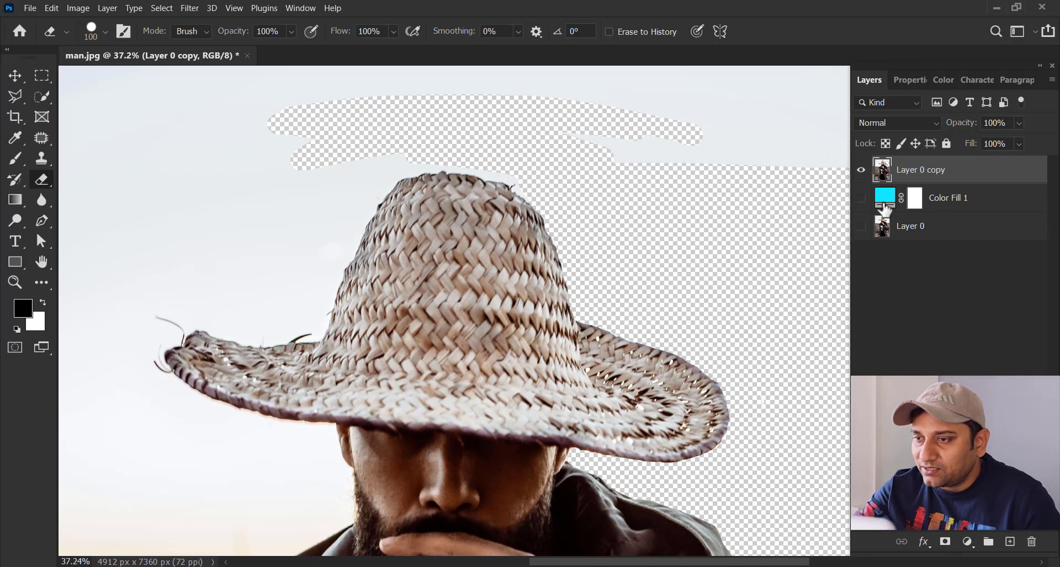
left_click(860, 170)
left_click(877, 232)
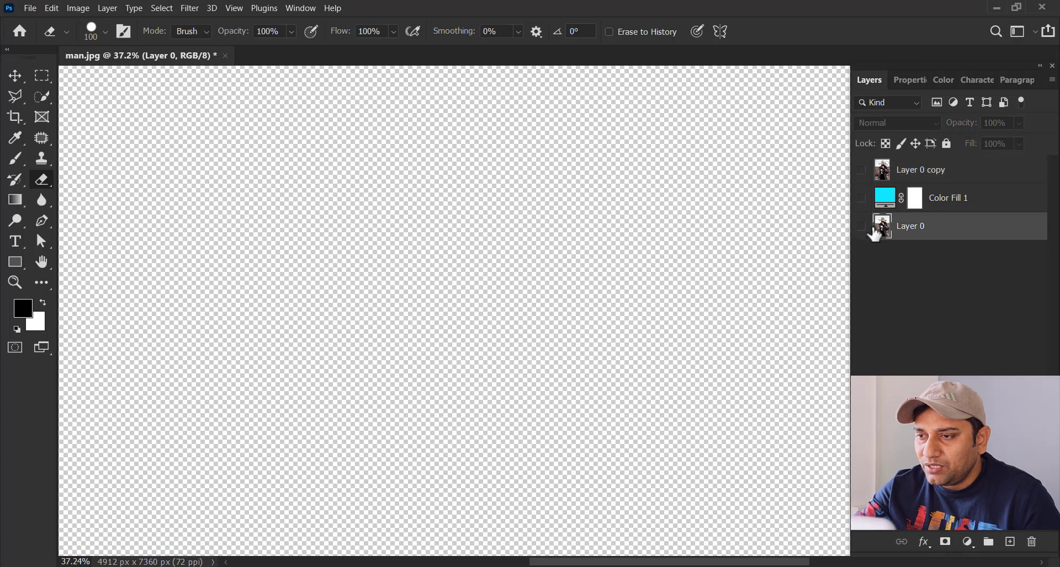
left_click(889, 201)
left_click(912, 180, "shift")
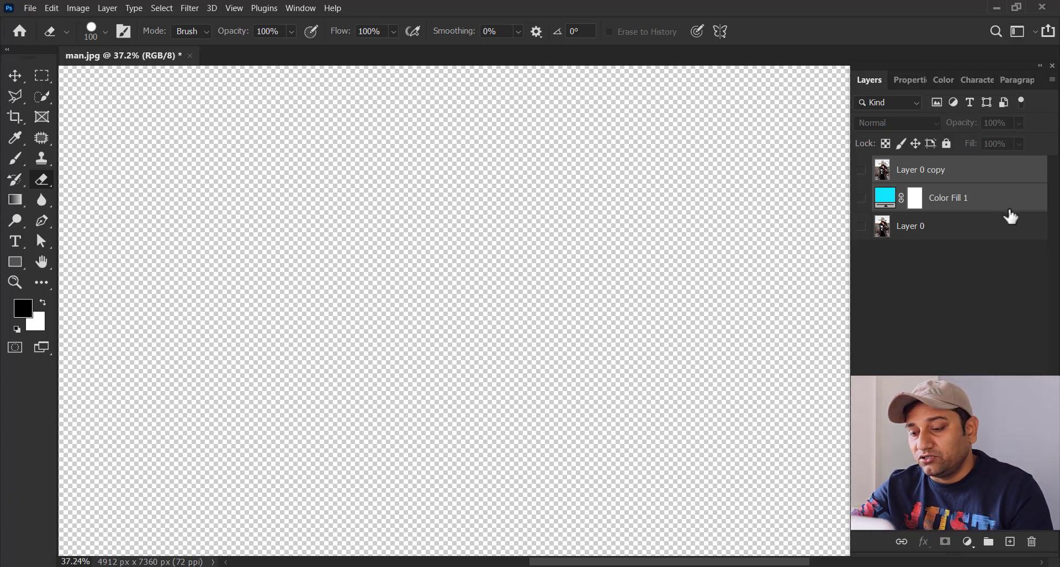
key("Delete")
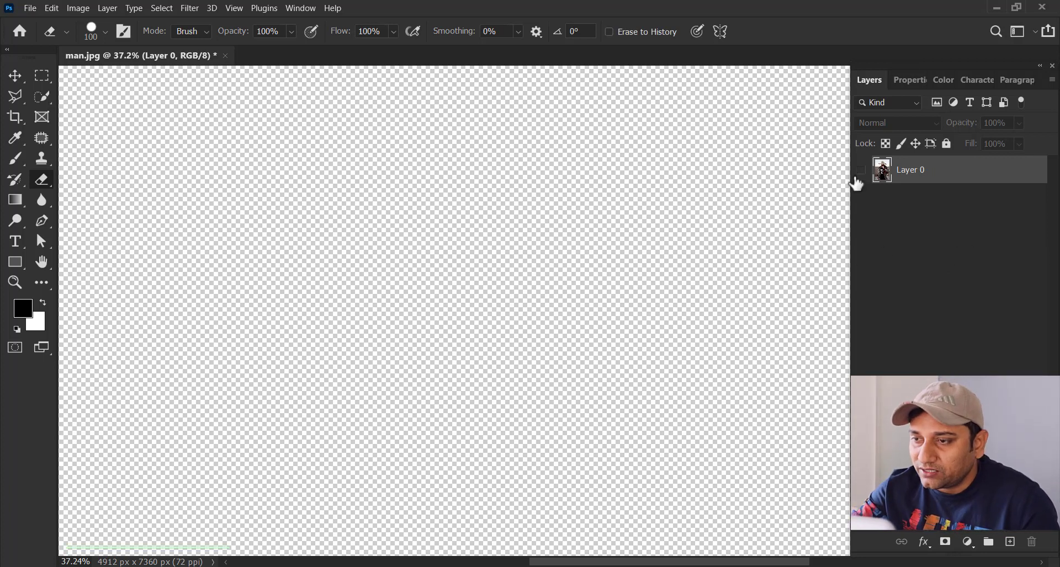
Step: Show Layer 0, duplicate it and hide the original, leaving only the fresh Layer 0 copy shown
left_click(859, 176)
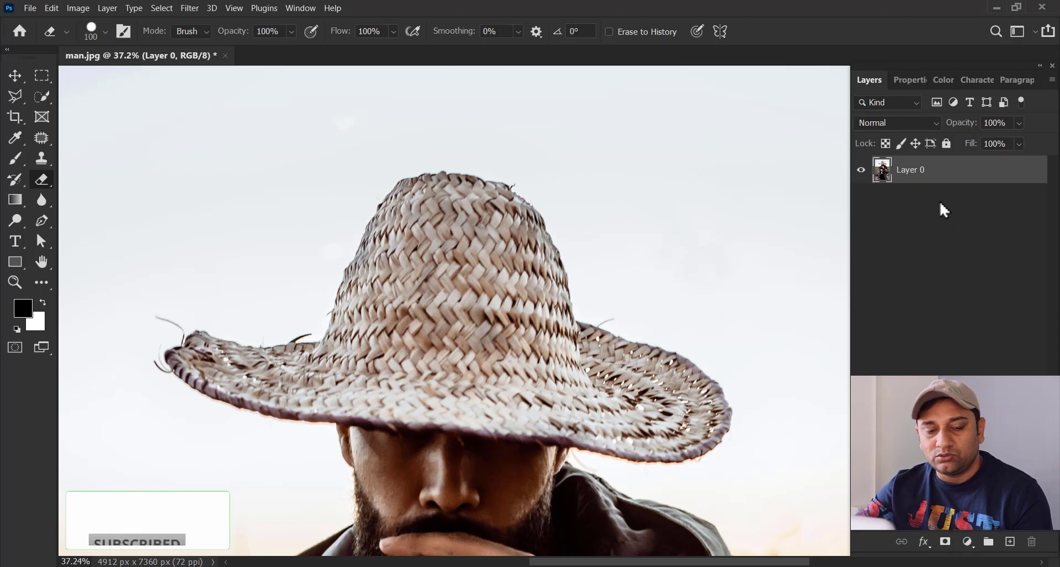
key("ctrl+j")
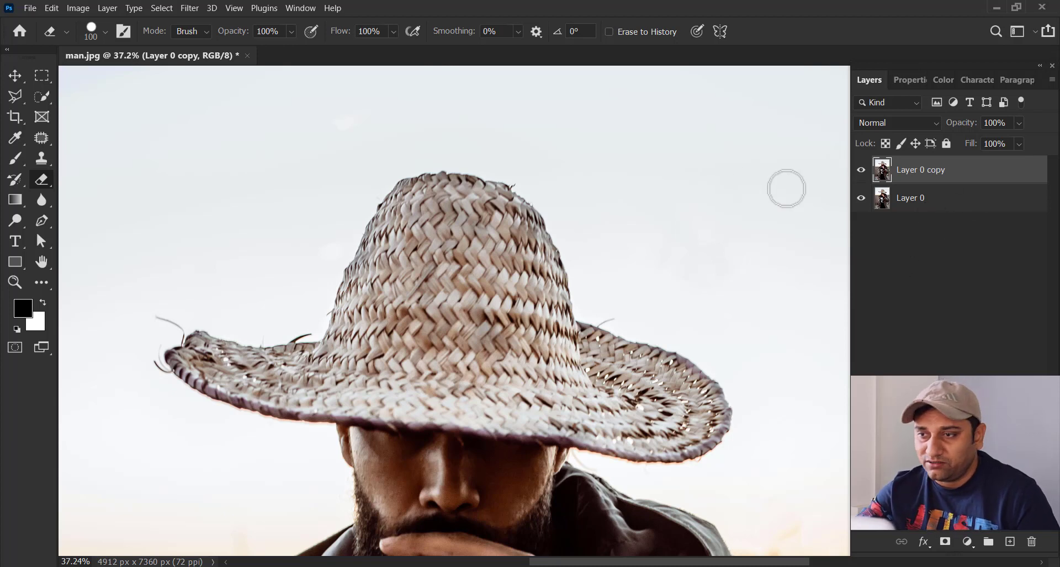
left_click(861, 198)
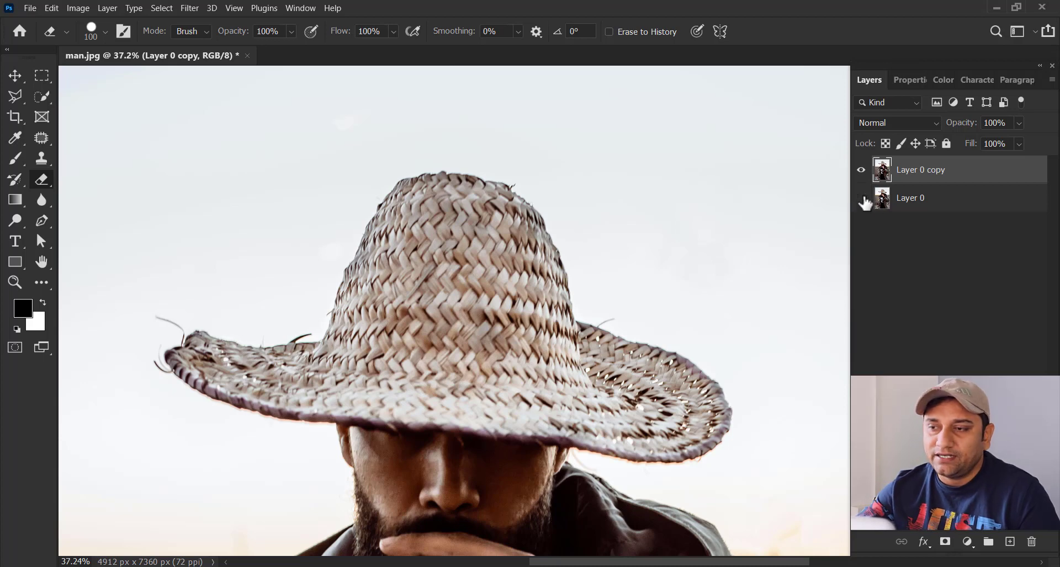
left_click(861, 172)
left_click(861, 171)
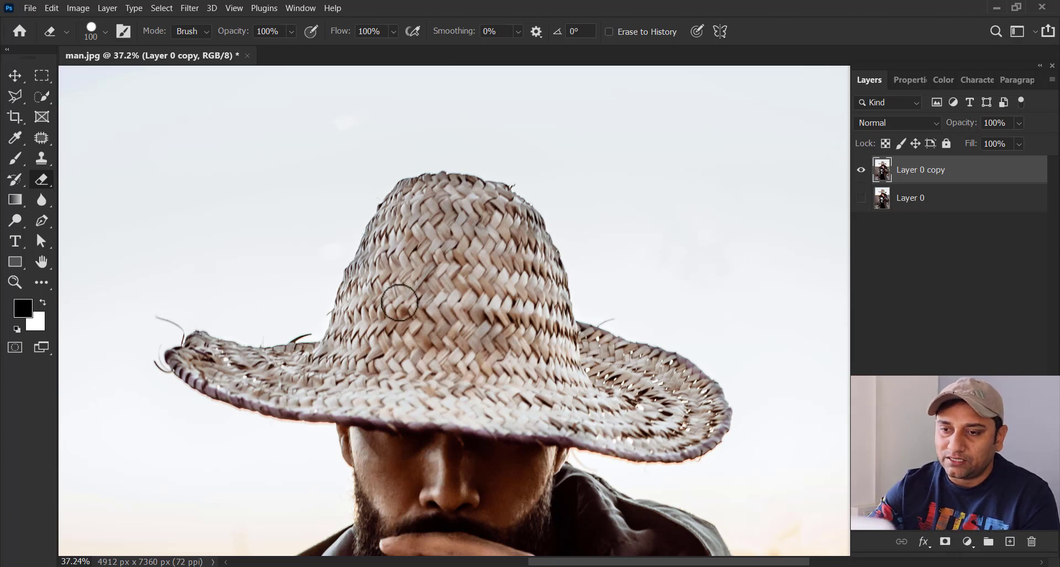
Step: Select the man with Select Subject and turn the selection into a layer mask on Layer 0 copy
scroll(398, 303, "down", 3)
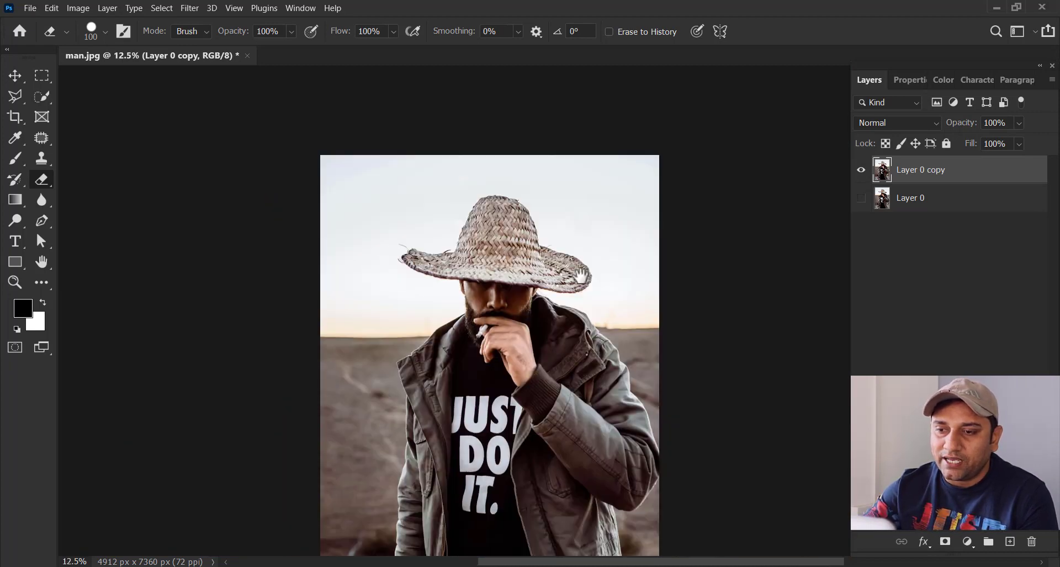
left_click_drag(582, 276, 558, 196)
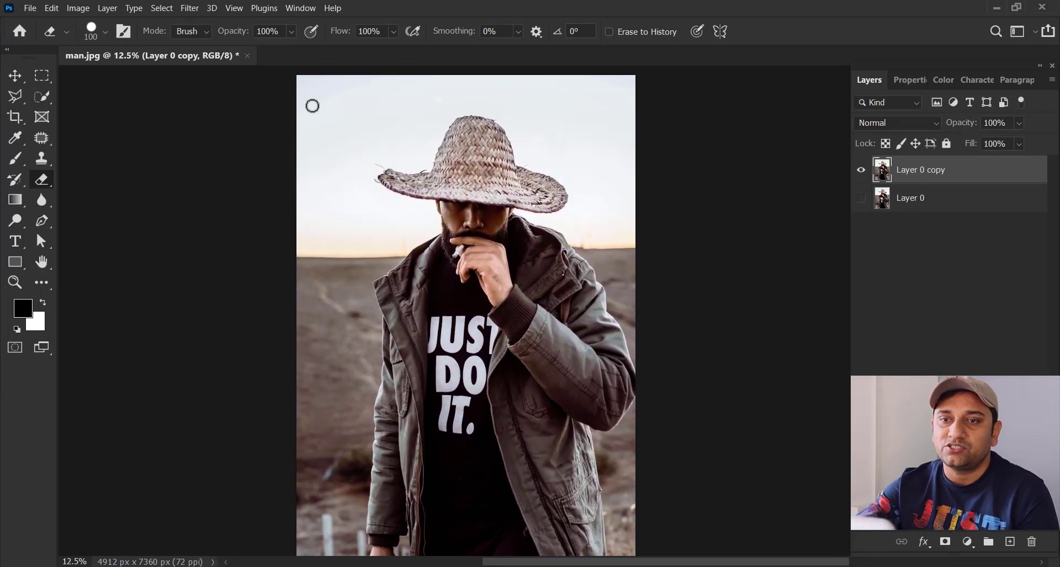
left_click(161, 8)
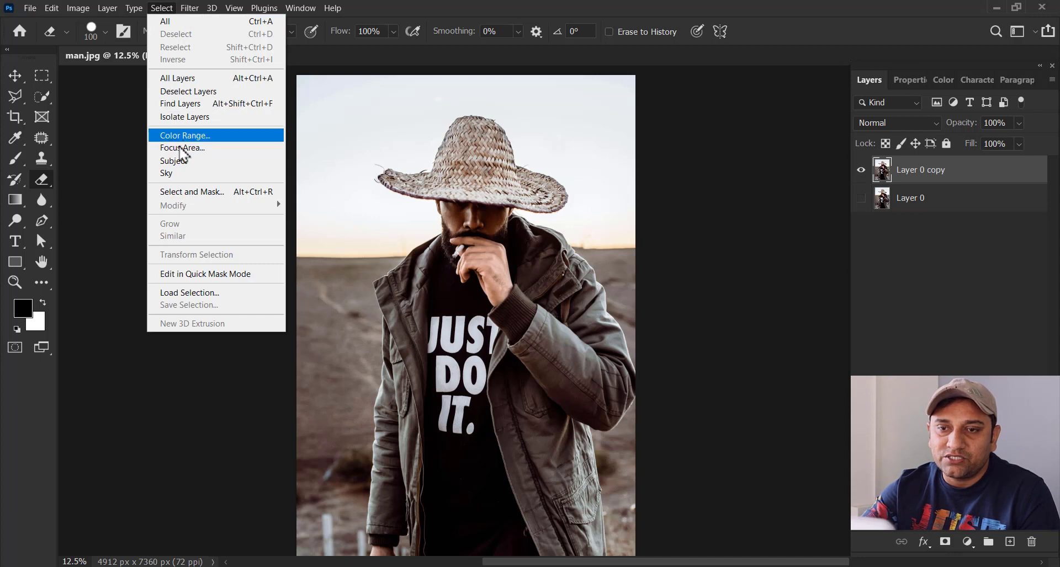
left_click(208, 166)
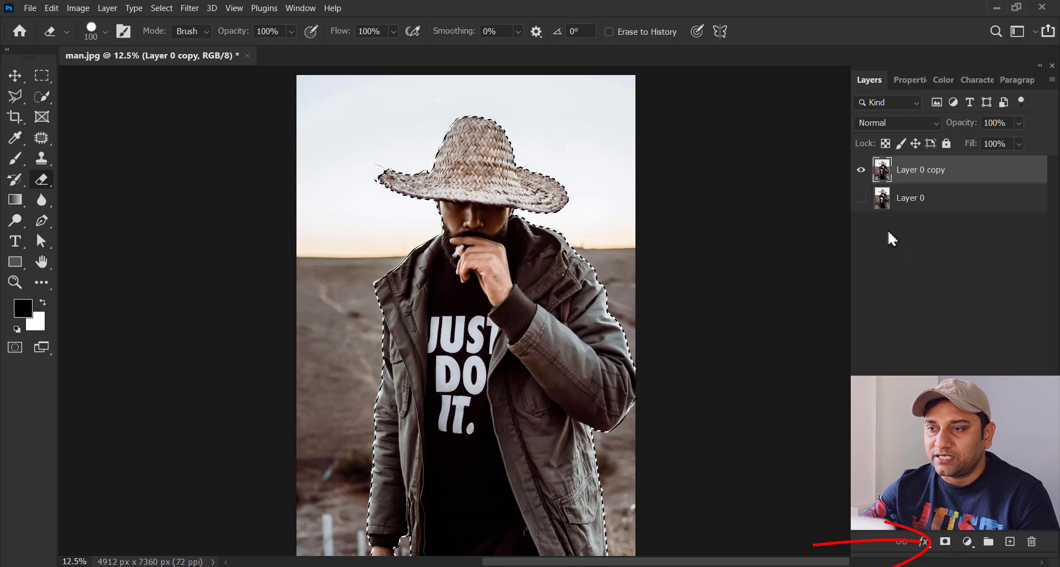
left_click(942, 545)
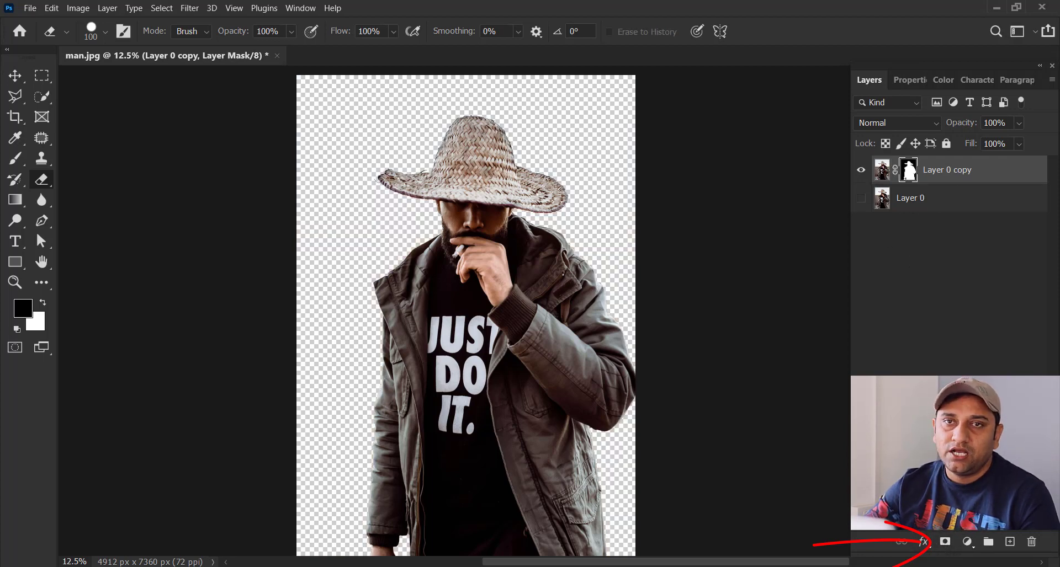
Step: Hide Layer 0 copy, add a red #fa2a2a Solid Color fill layer above Layer 0, and show the copy again
key("z")
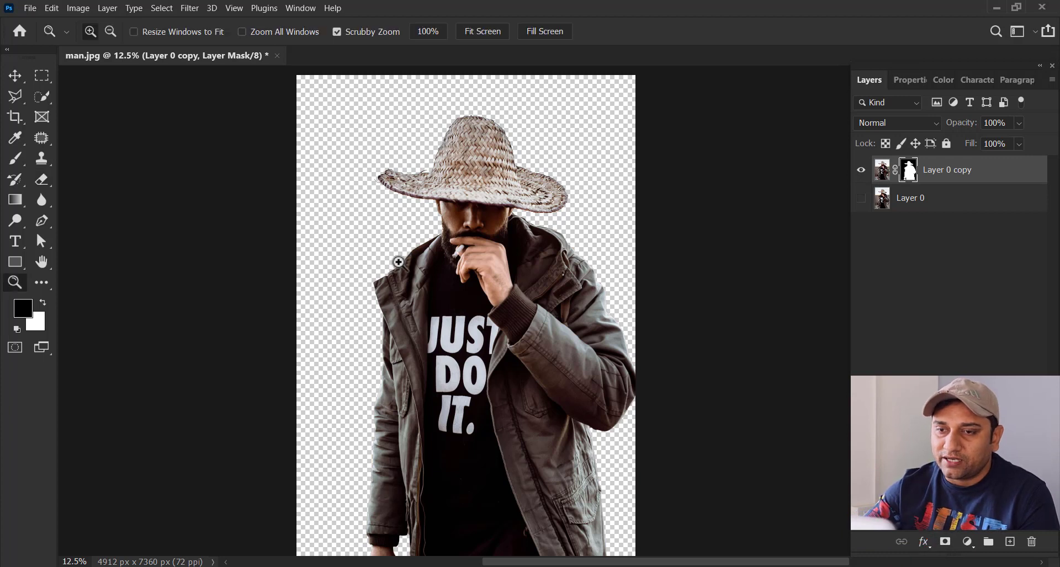
mouse_move(414, 268)
left_mouse_down()
mouse_move(429, 269)
mouse_move(416, 268)
left_mouse_up()
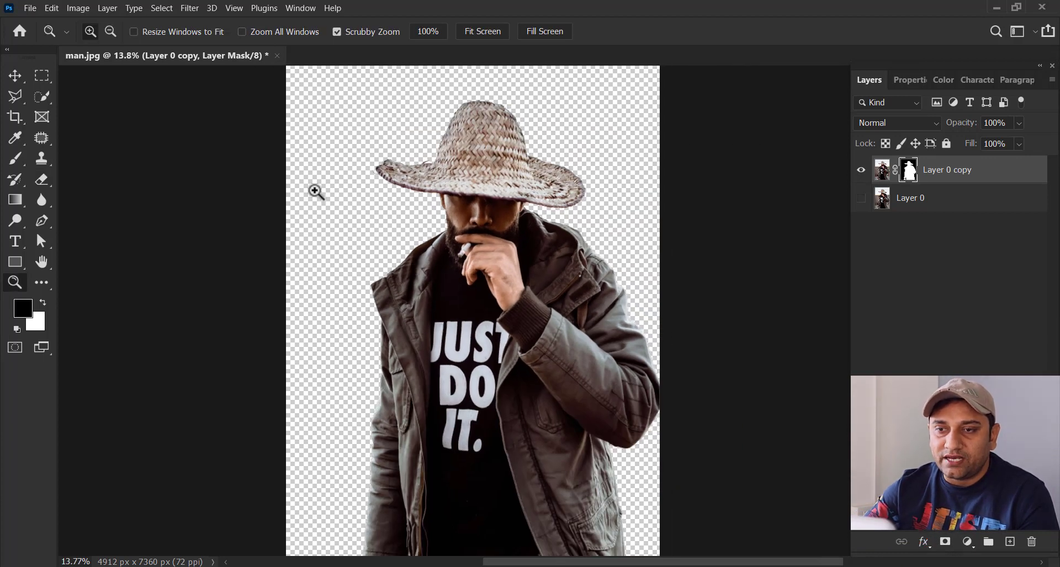
left_click(862, 172)
left_click(911, 199)
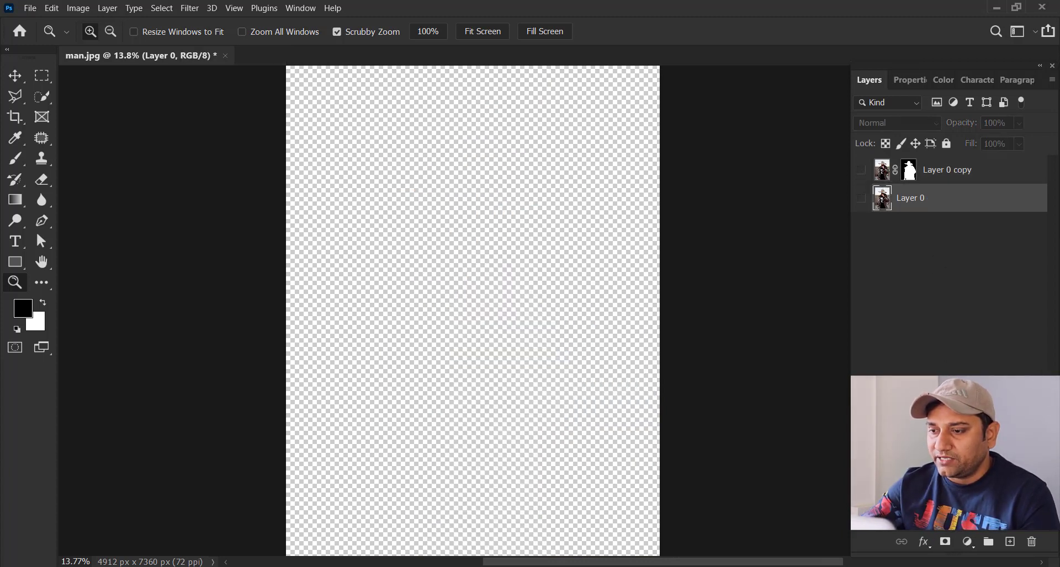
left_click(968, 543)
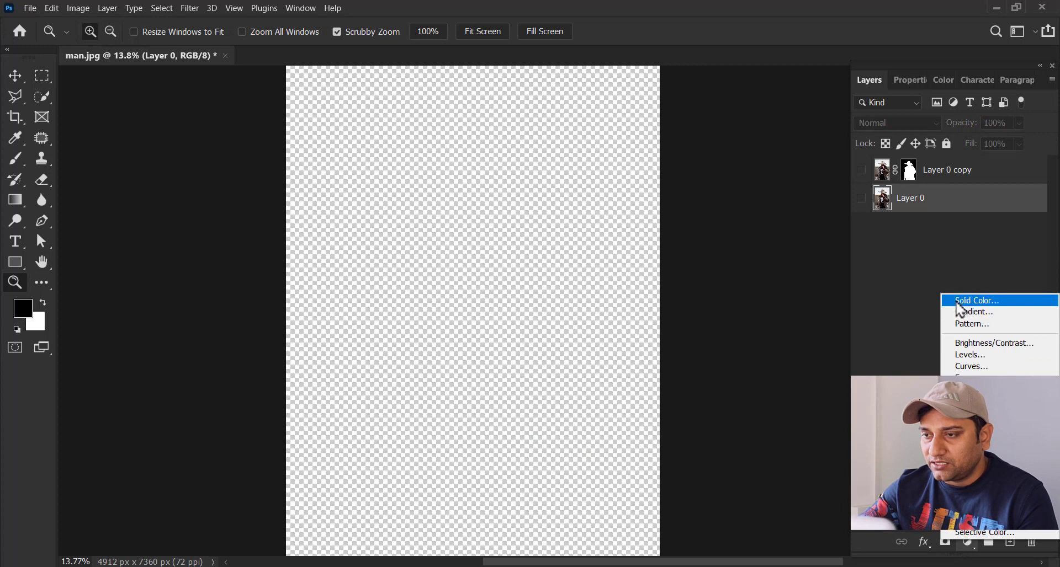
left_click(975, 300)
left_click_drag(674, 326, 692, 323)
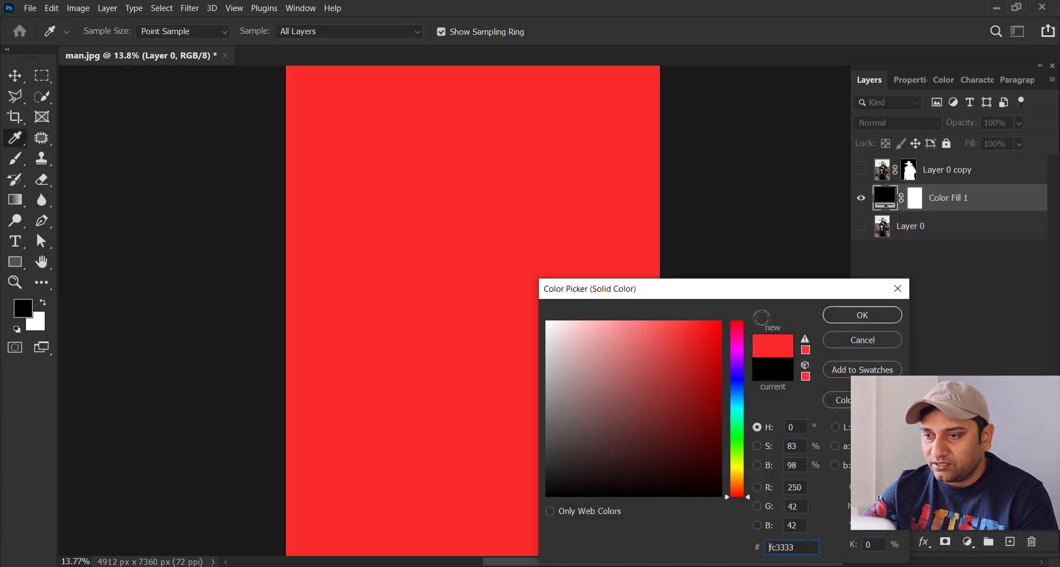
left_click(854, 317)
left_click(862, 170)
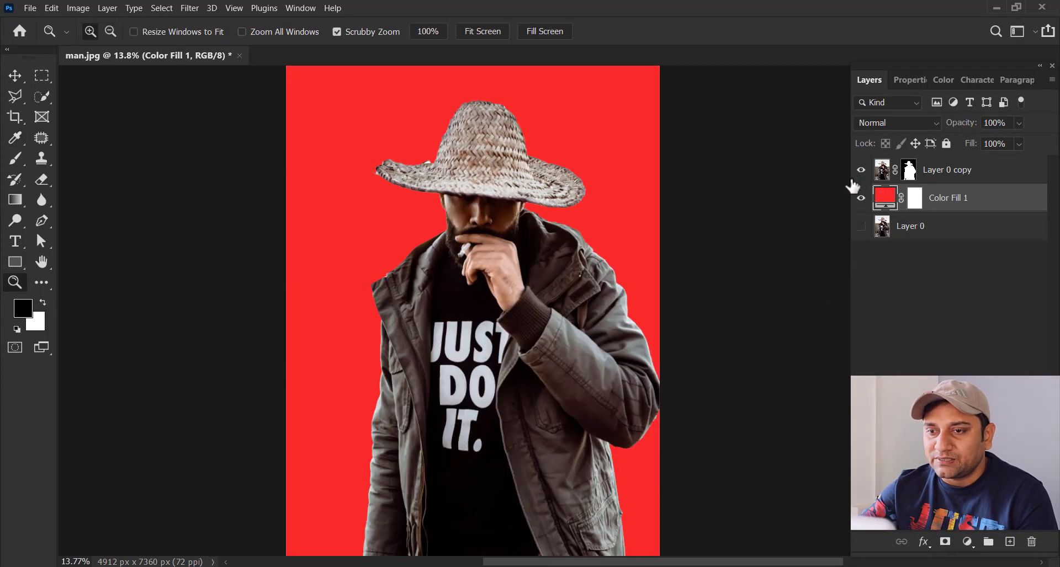
Step: Recolor Color Fill 1 by sampling tones from the man's jacket, settling on brown #594c46
double_click(885, 198)
left_click_drag(660, 295, 761, 300)
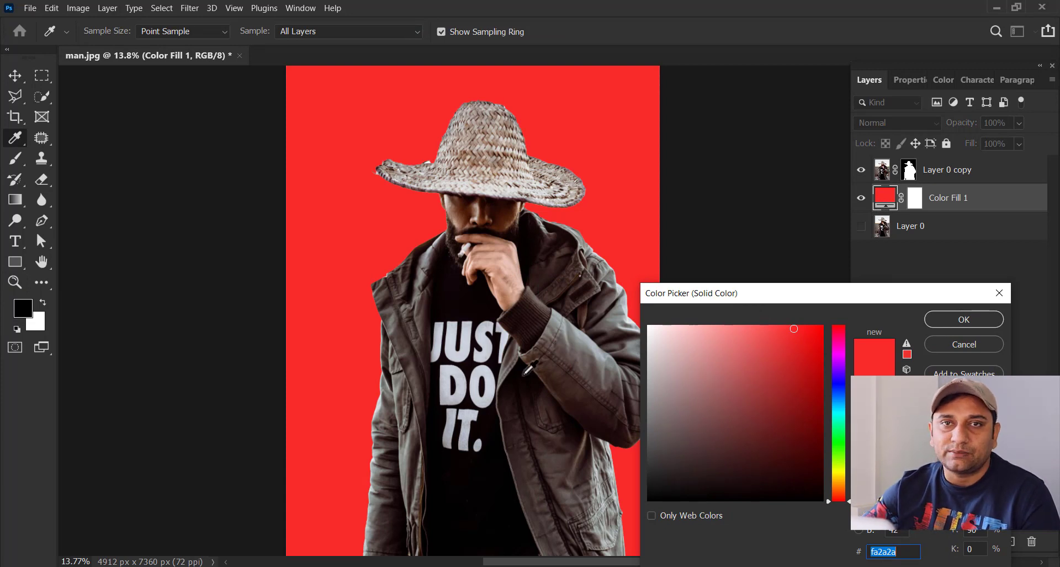
left_click(591, 393)
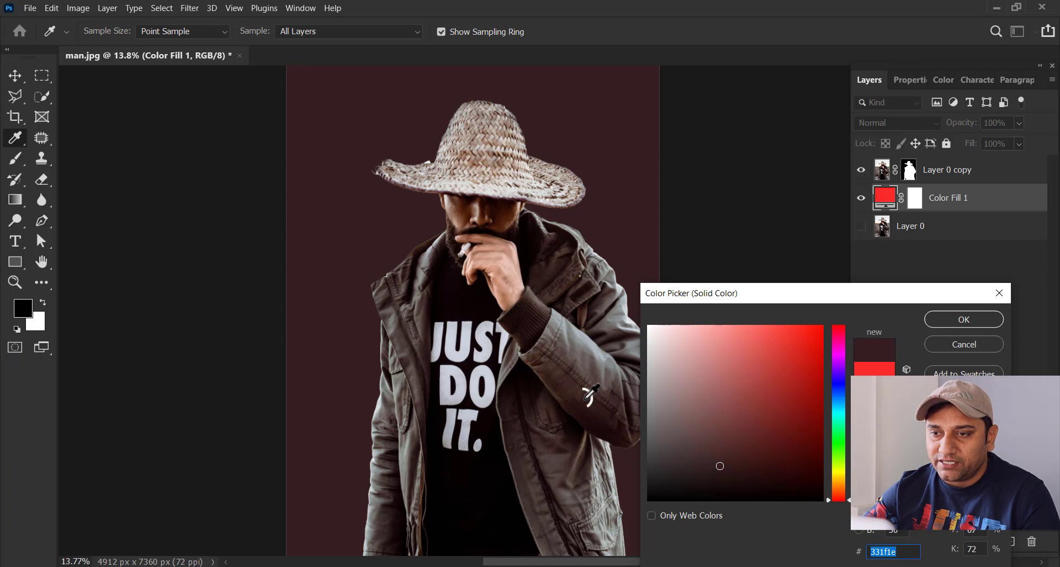
left_click(581, 403)
left_click(718, 456)
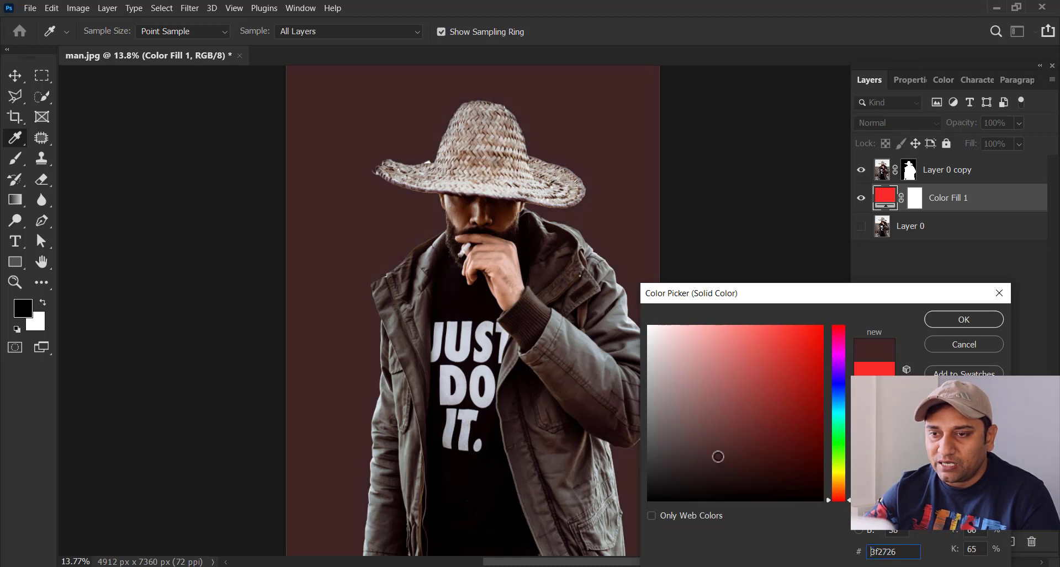
left_click_drag(727, 461, 725, 461)
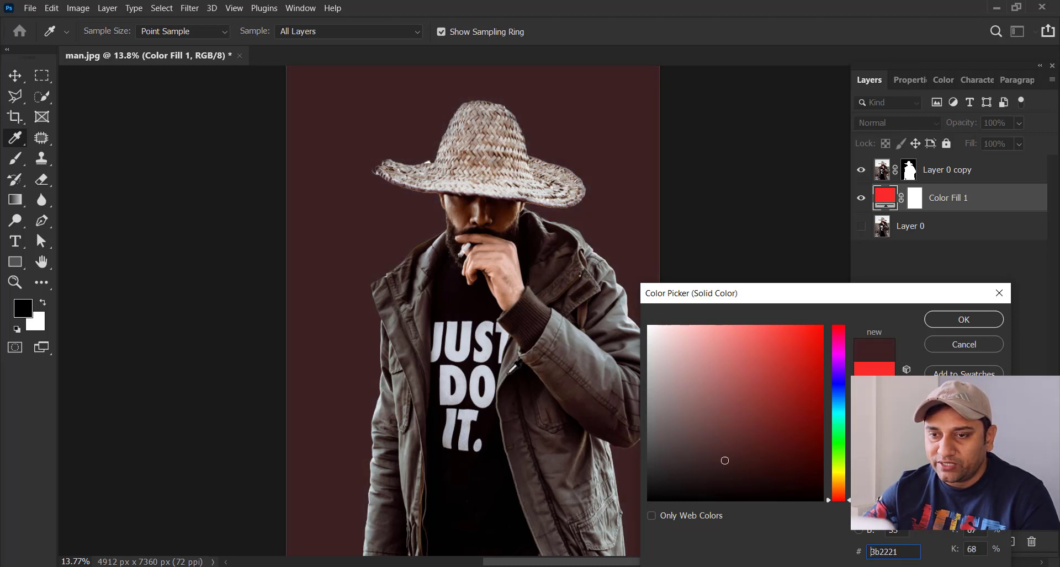
left_click(407, 341)
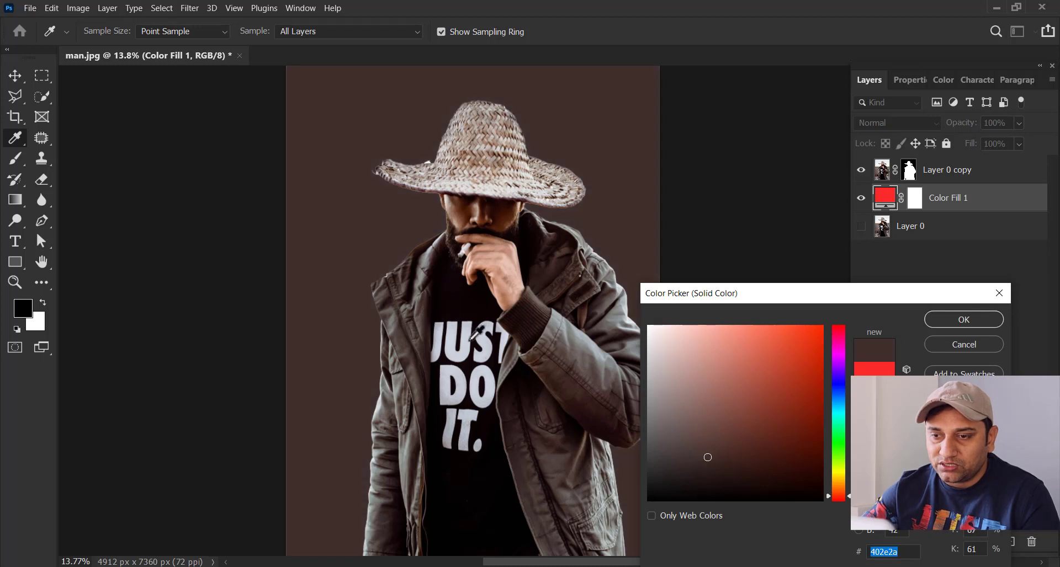
left_click(575, 364)
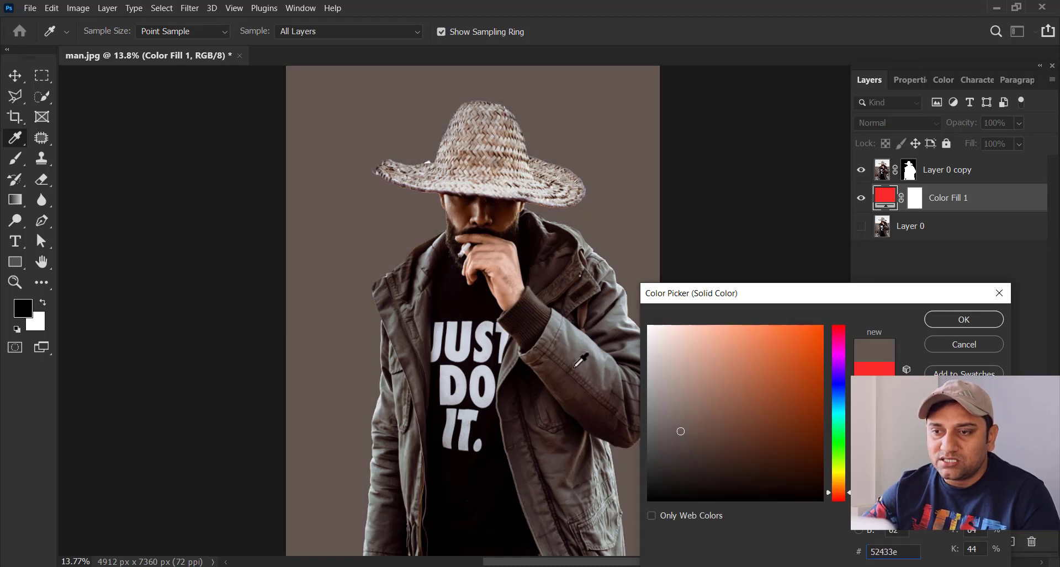
left_click(415, 426)
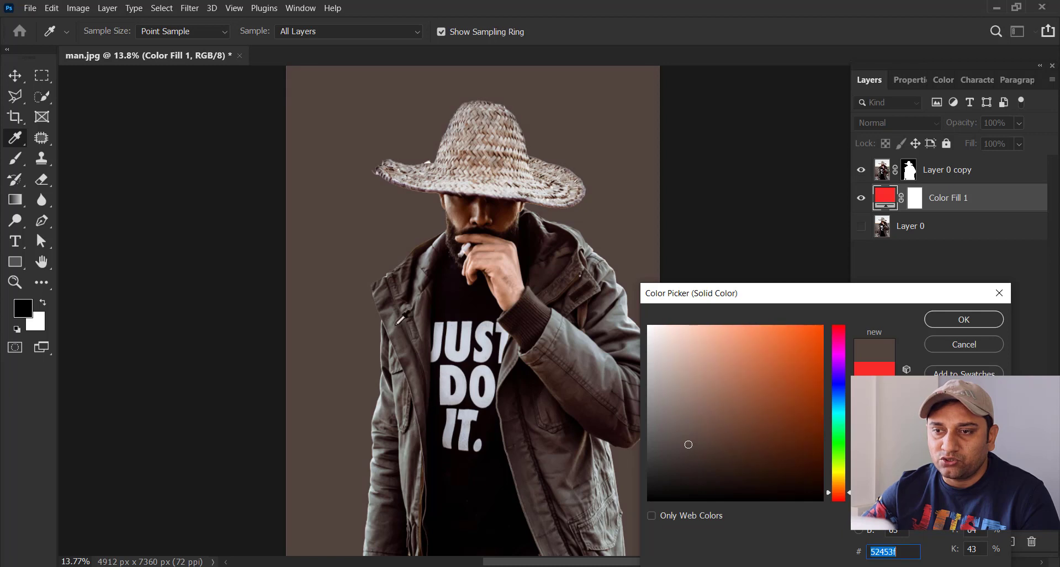
left_click(596, 363)
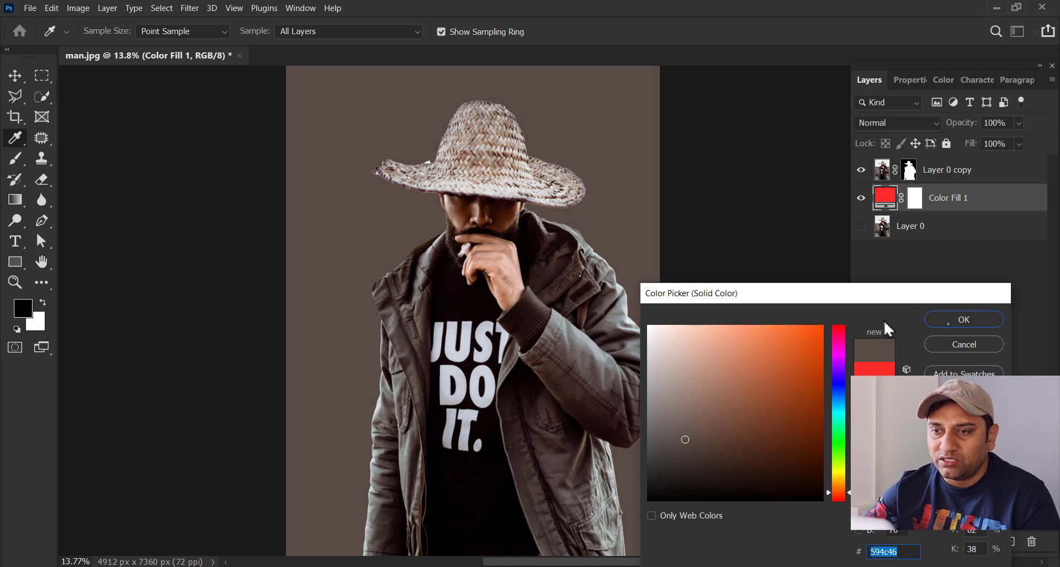
key("Return")
Step: Activate the mask of Layer 0 copy and toggle the layer's visibility, leaving it shown
key("z")
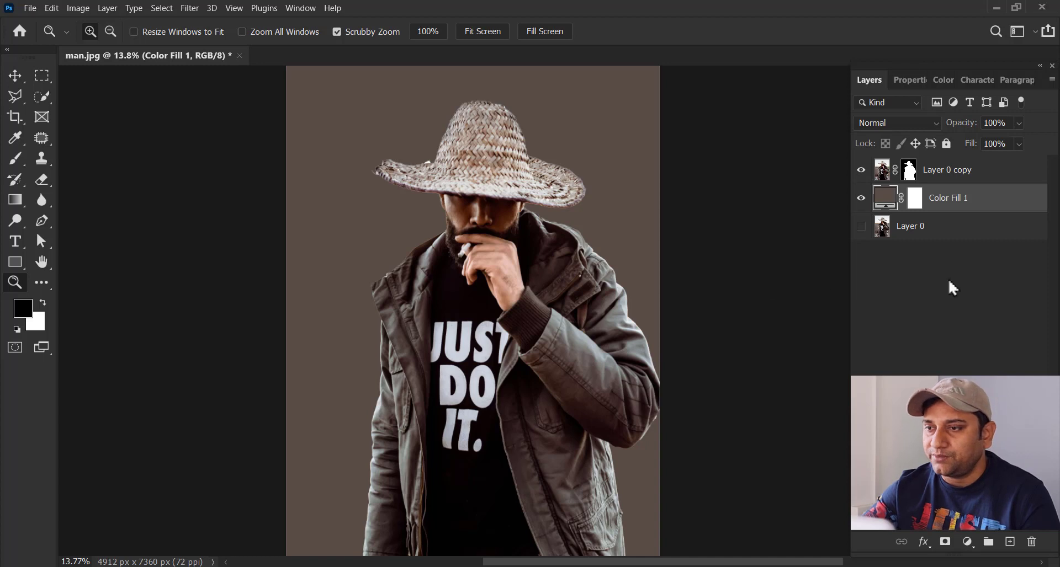
left_click(901, 171)
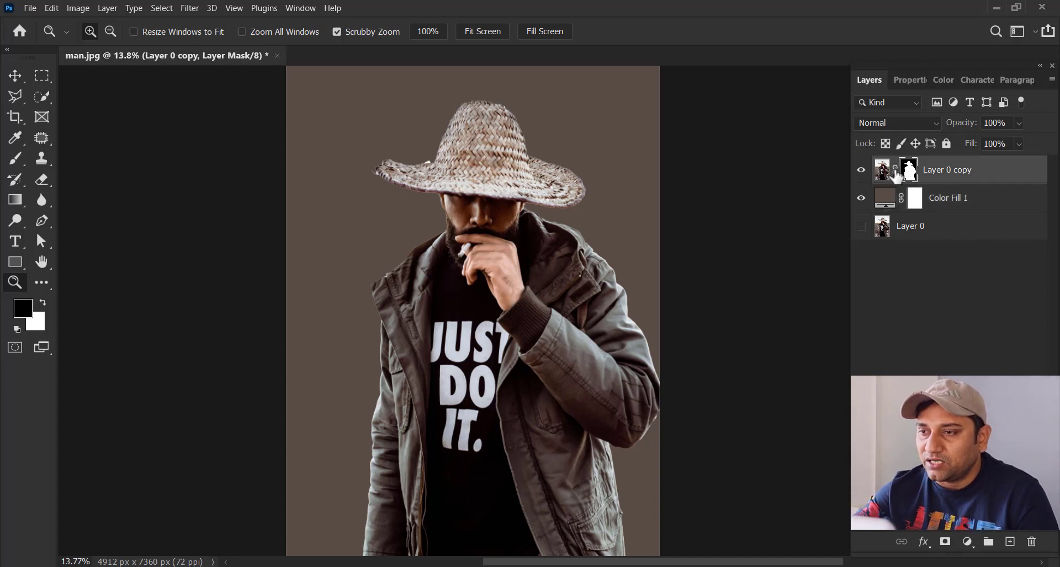
left_click(861, 170)
left_click(861, 170)
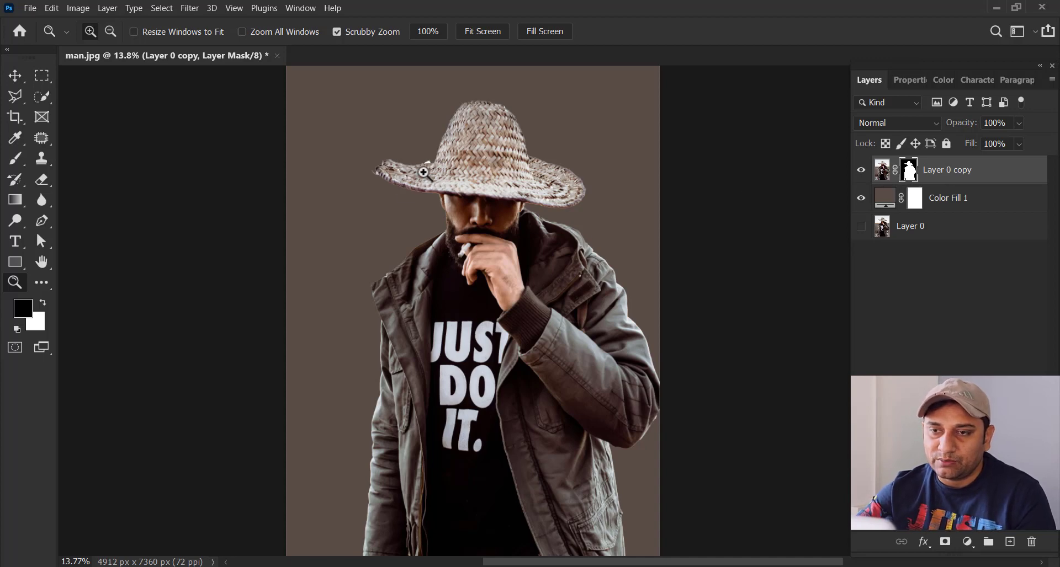
Step: Set the Brush tool to the Hard Round preset with 100% hardness for retouching the mask around the left hat brim
left_click_drag(398, 155, 480, 180)
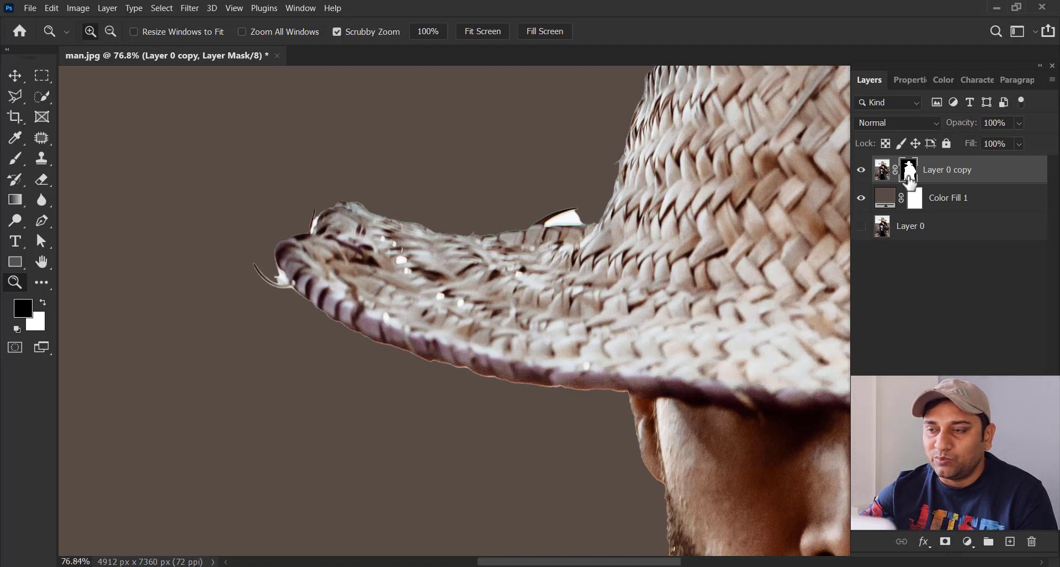
key("b")
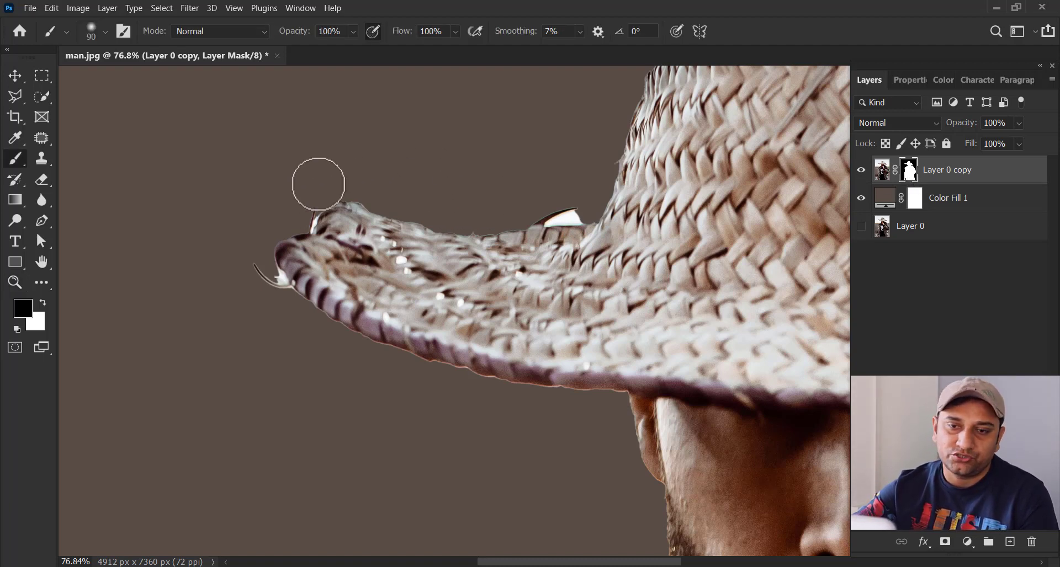
left_click(105, 32)
left_click(87, 242)
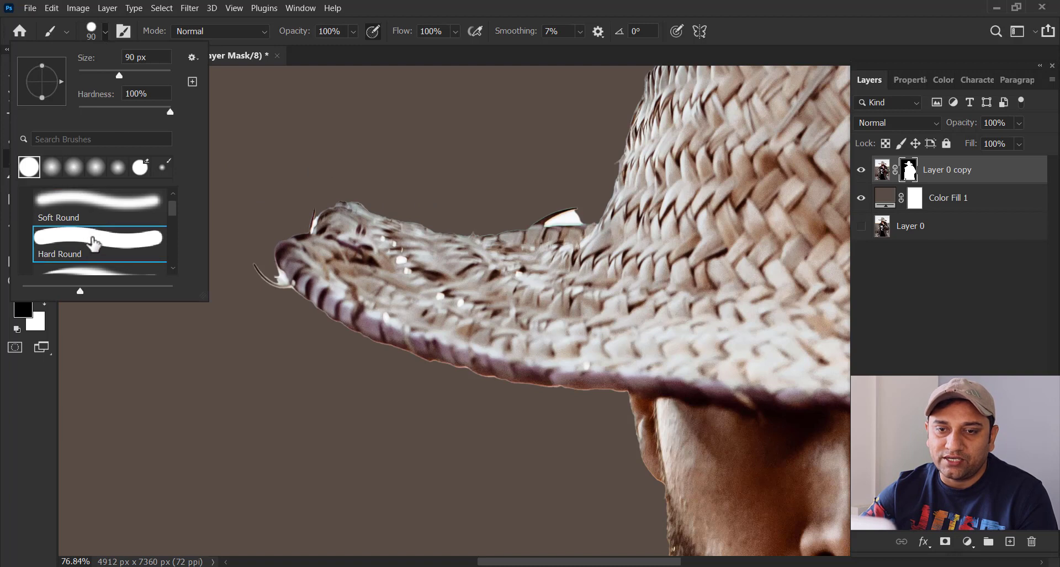
left_click(411, 9)
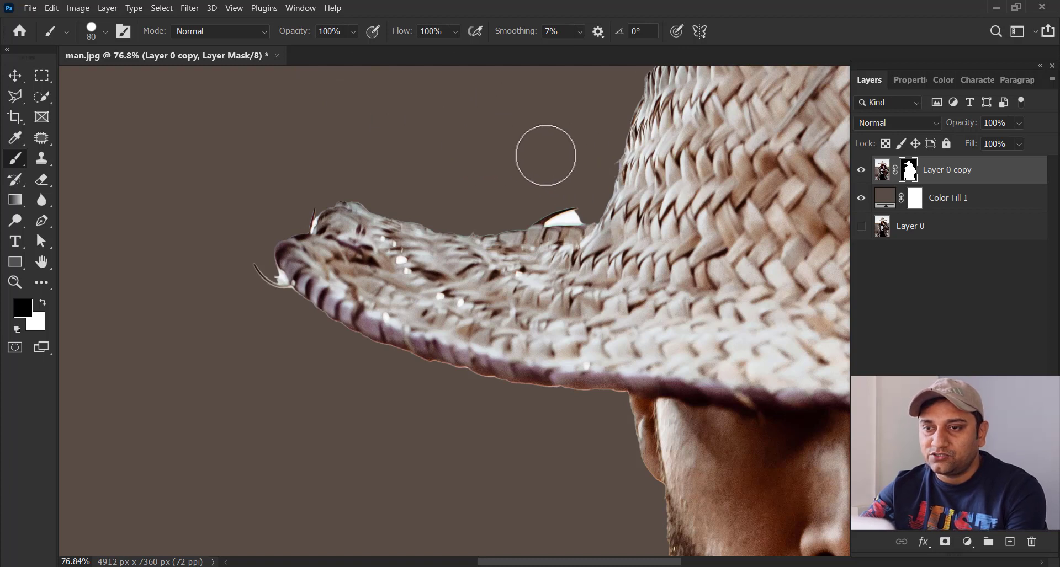
Step: Reduce the brush to 20 px and paint black on the mask over the white patch where the left brim meets the crown
key("bracketleft")
key("bracketleft")
key("bracketleft")
key("bracketleft")
key("bracketleft")
key("bracketleft")
key("bracketleft")
left_click_drag(585, 215, 573, 215)
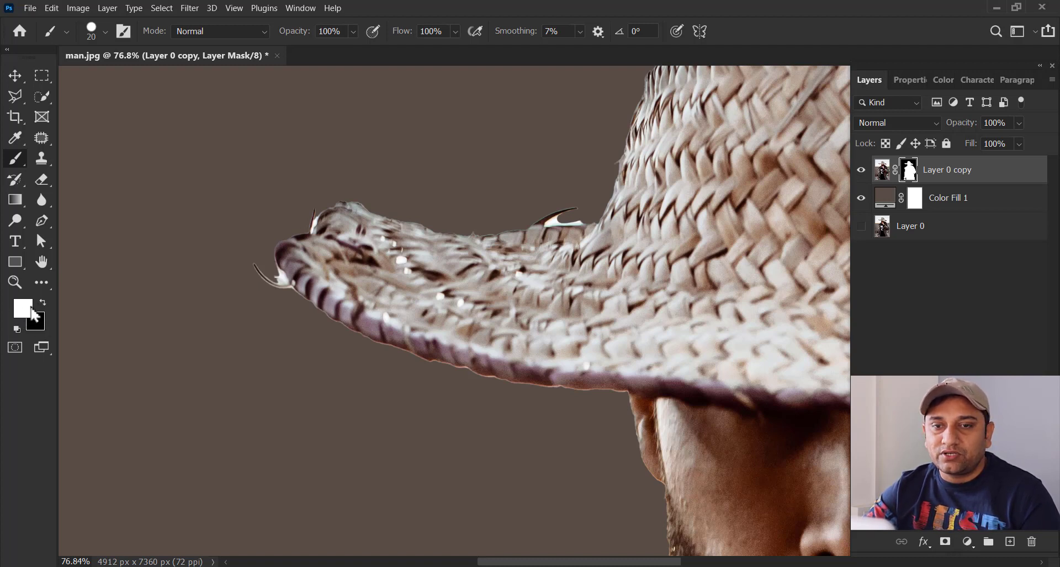
Step: Paint white on the mask along the left brim's upper edge and tip, and hide part of the revealed strip again with black
mouse_move(368, 203)
left_mouse_down()
mouse_move(267, 204)
mouse_move(299, 220)
mouse_move(269, 218)
mouse_move(414, 219)
mouse_move(470, 231)
mouse_move(545, 215)
mouse_move(590, 221)
mouse_move(610, 195)
left_mouse_up()
mouse_move(342, 227)
left_mouse_down()
mouse_move(290, 235)
mouse_move(270, 251)
mouse_move(276, 279)
left_mouse_up()
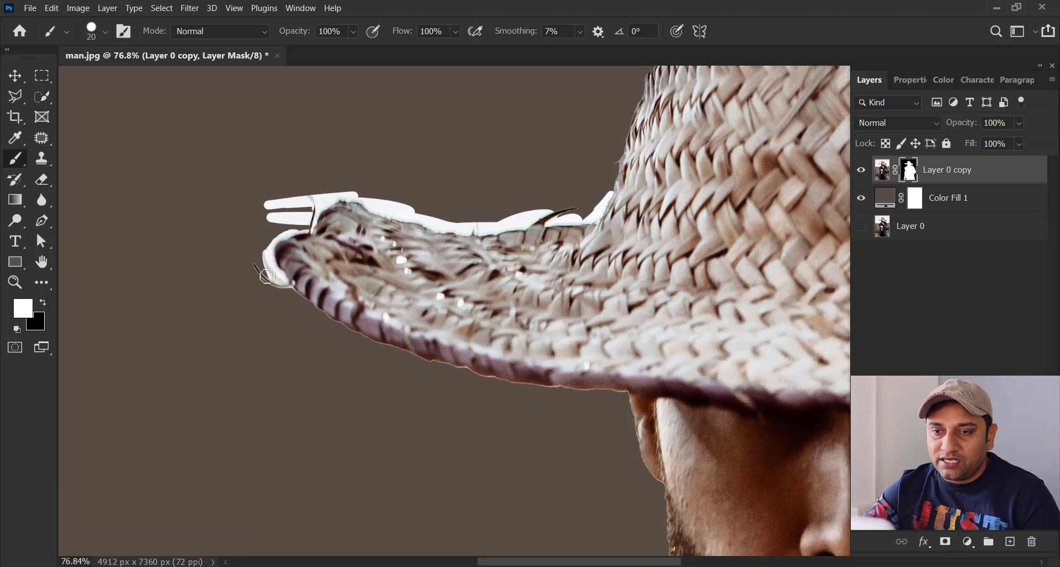
left_click(43, 303)
mouse_move(431, 214)
left_mouse_down()
mouse_move(372, 199)
mouse_move(403, 216)
mouse_move(468, 220)
left_mouse_up()
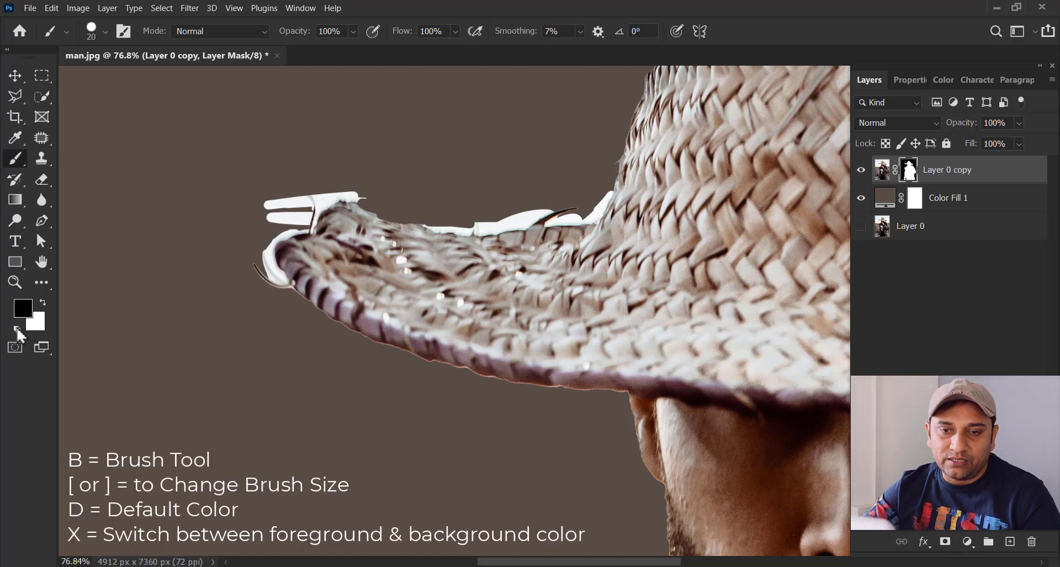
key("x")
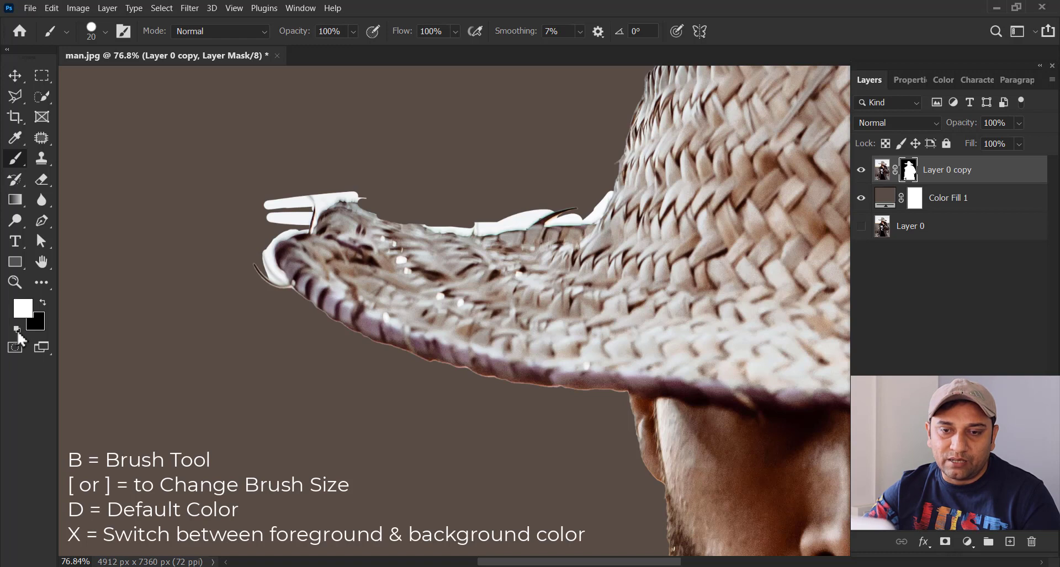
left_click(43, 304)
left_click(44, 304)
left_click(44, 304)
left_click(44, 304)
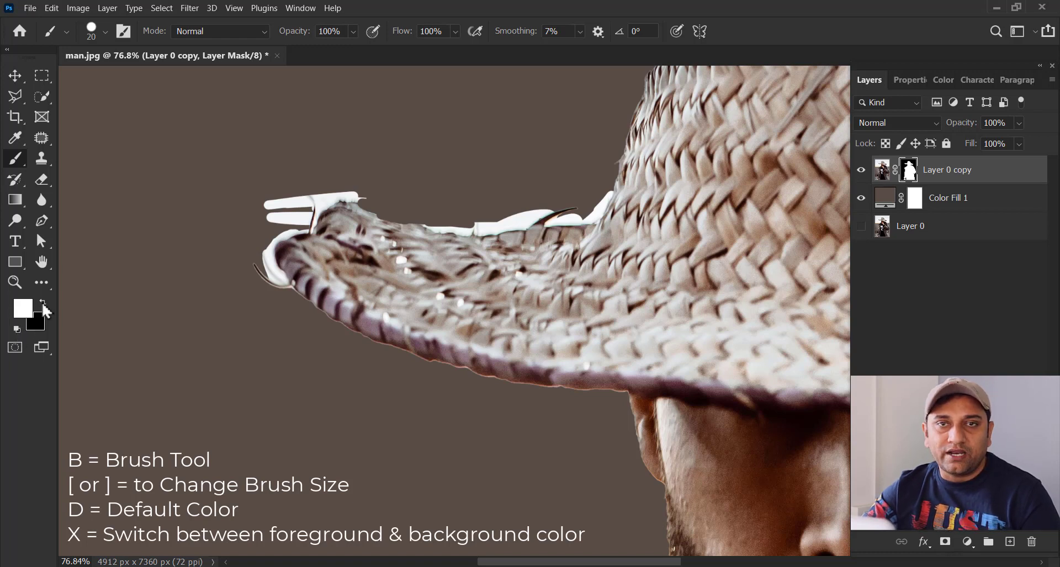
left_click(42, 306)
left_click(41, 307)
left_click(39, 305)
left_click(39, 305)
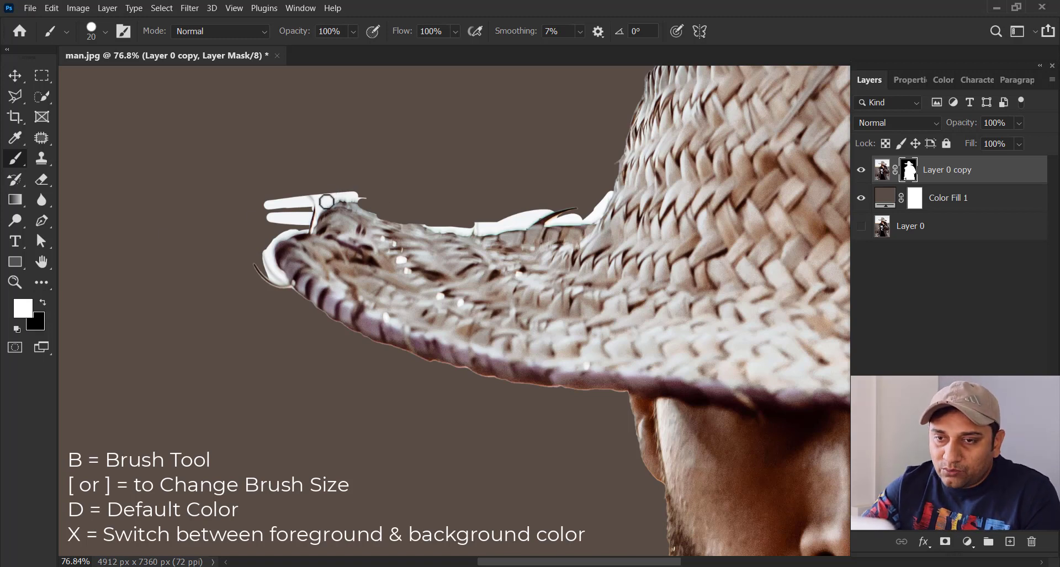
Step: Paint black on the Layer 0 copy mask over the white remnants along the left brim's upper edge, enlarging the brush for the longer strokes
key("x")
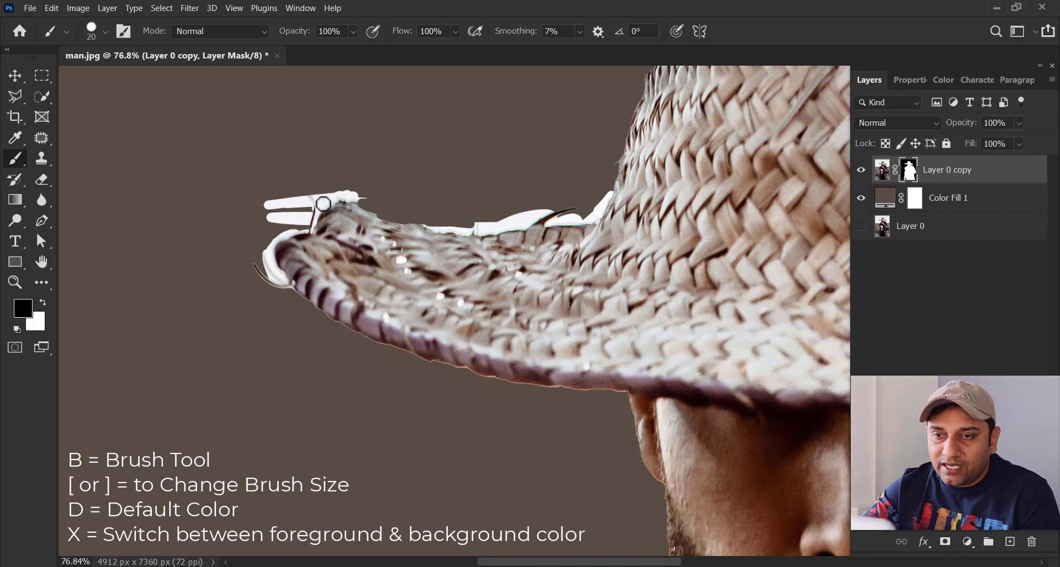
left_click_drag(322, 206, 343, 200)
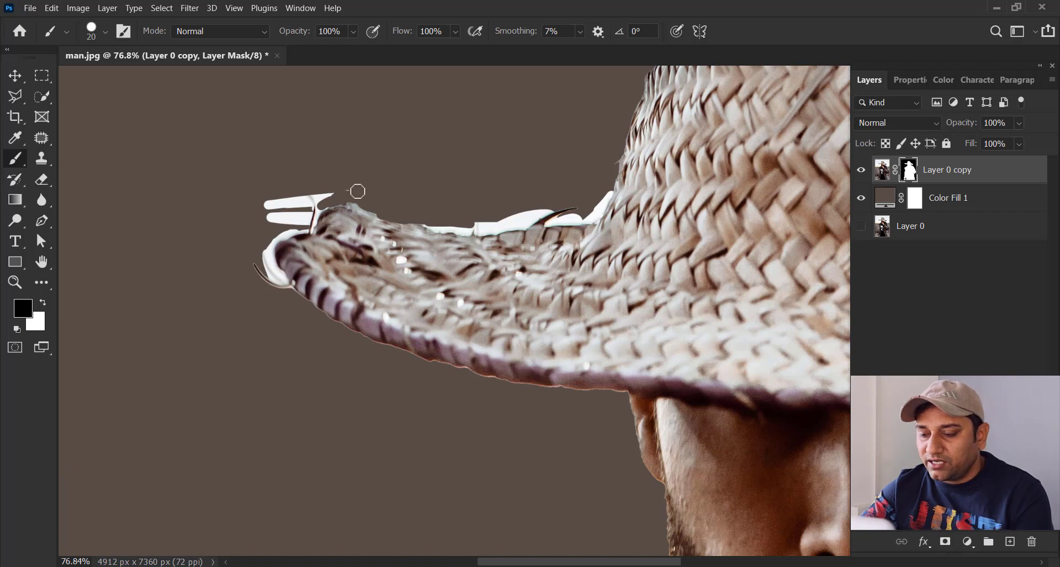
key("bracketright")
key("bracketright")
key("bracketright")
key("bracketright")
key("bracketright")
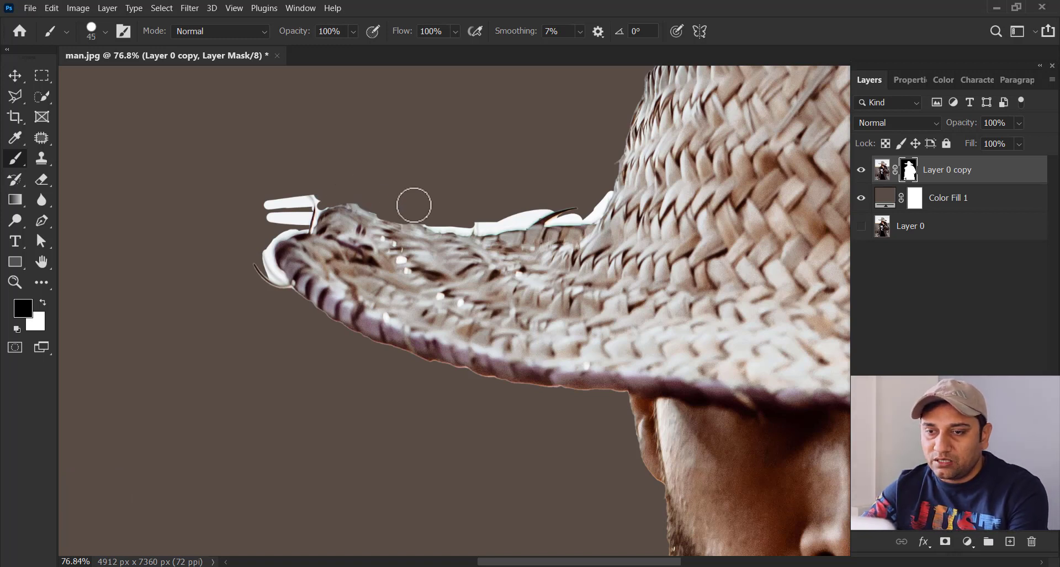
key("bracketleft")
mouse_move(365, 204)
left_mouse_down()
mouse_move(465, 213)
mouse_move(412, 213)
mouse_move(435, 223)
mouse_move(393, 215)
left_mouse_up()
left_click_drag(474, 219, 583, 216)
mouse_move(393, 215)
left_mouse_down()
mouse_move(575, 217)
mouse_move(607, 201)
left_mouse_up()
mouse_move(303, 177)
left_mouse_down()
mouse_move(314, 184)
mouse_move(286, 233)
mouse_move(306, 258)
mouse_move(315, 217)
left_mouse_up()
Step: Outline the white remnant around the left brim tip with the freehand Lasso tool, following the hat's edge, with 0 px feather
key("z")
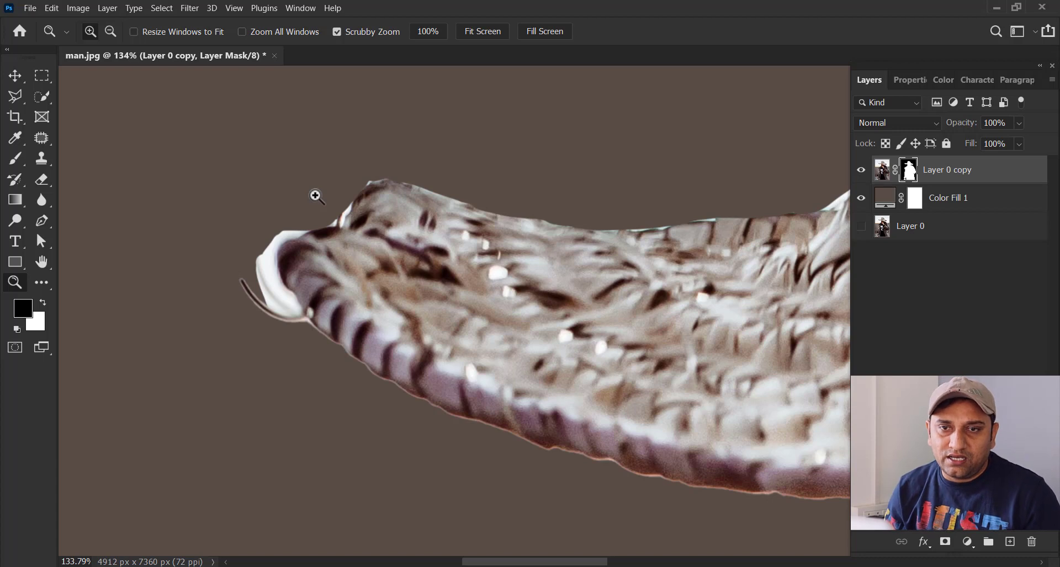
left_click(19, 98)
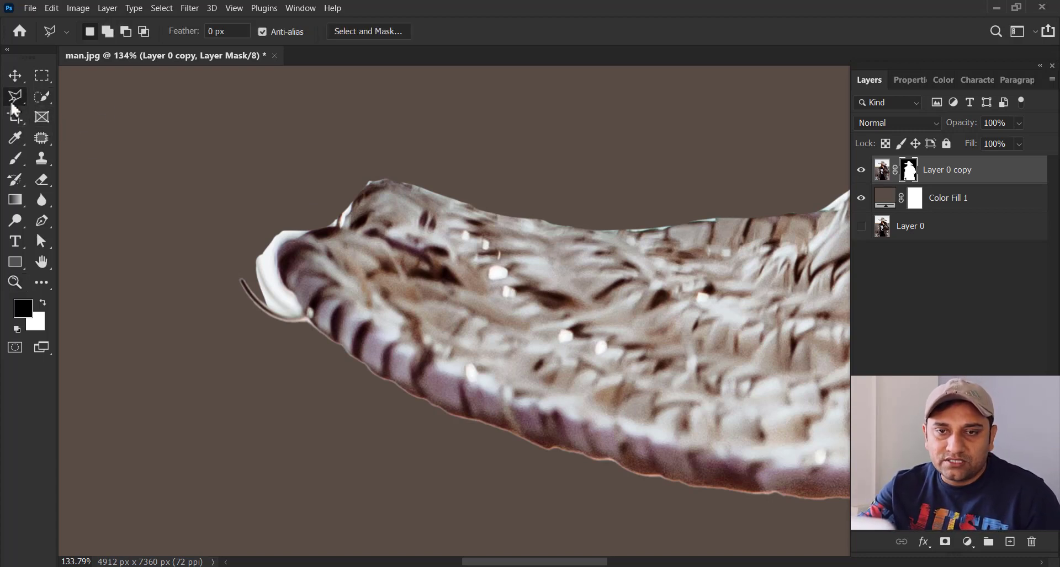
right_click(12, 99)
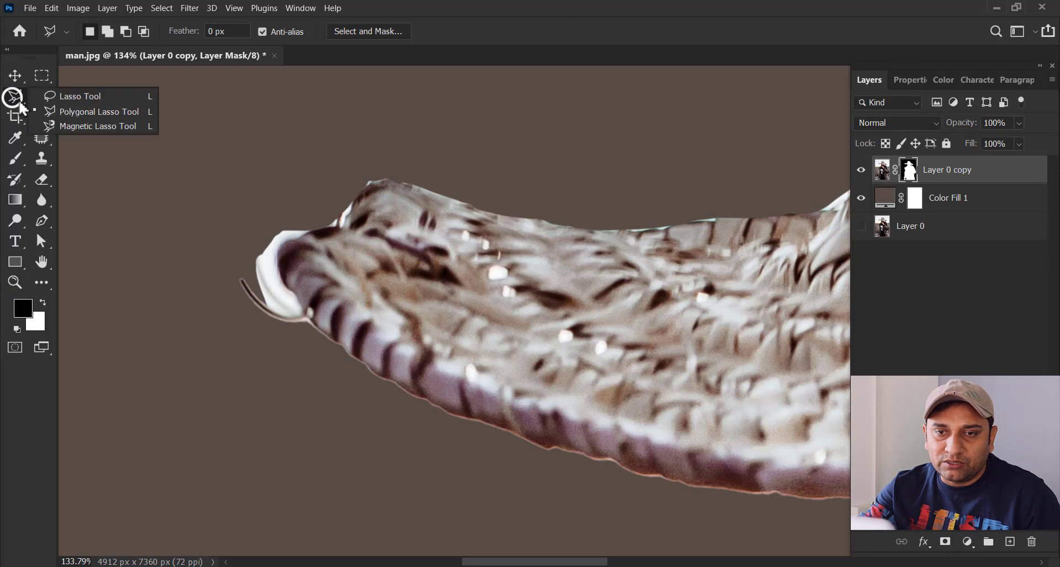
left_click(84, 98)
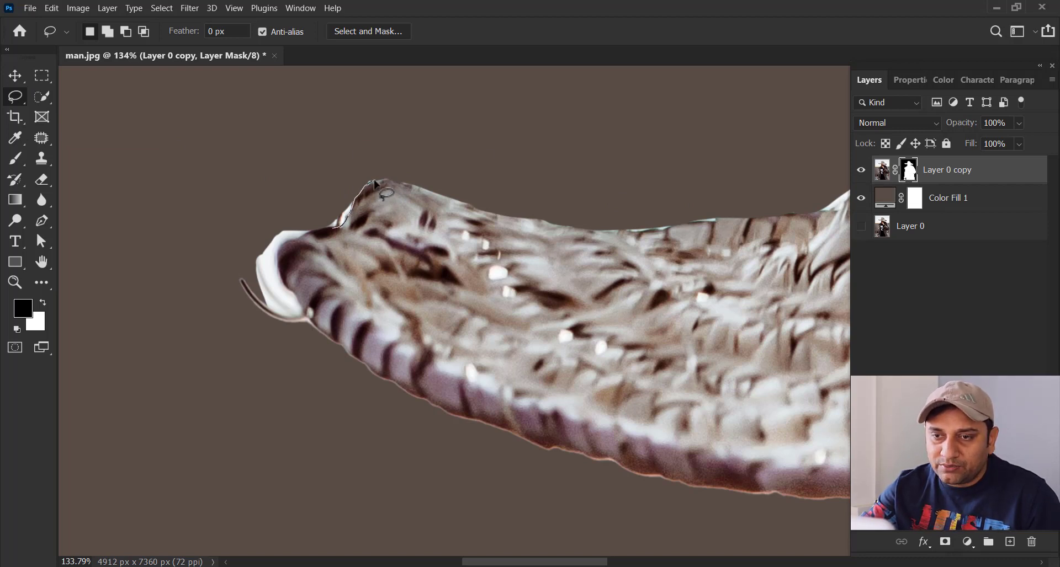
mouse_move(334, 227)
left_mouse_down()
mouse_move(282, 247)
mouse_move(278, 262)
left_mouse_up()
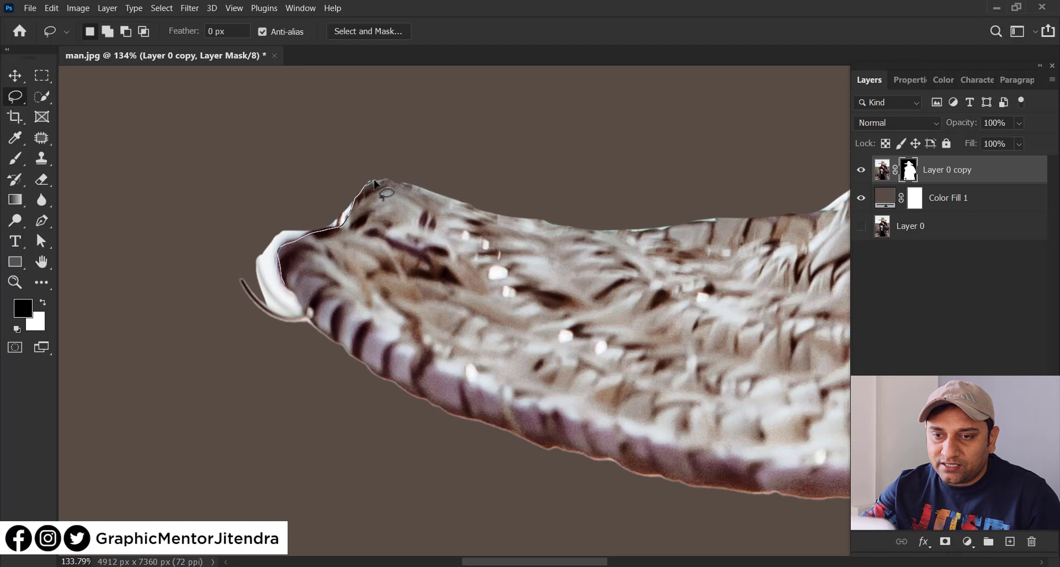
mouse_move(255, 347)
left_mouse_down()
mouse_move(189, 301)
mouse_move(204, 210)
mouse_move(280, 197)
mouse_move(340, 156)
left_mouse_up()
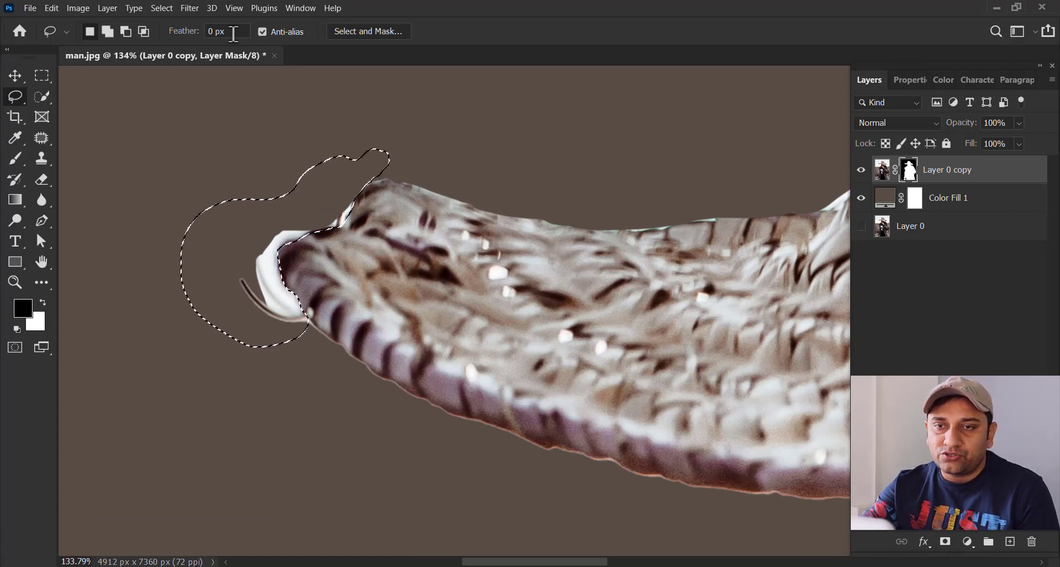
left_click(214, 35)
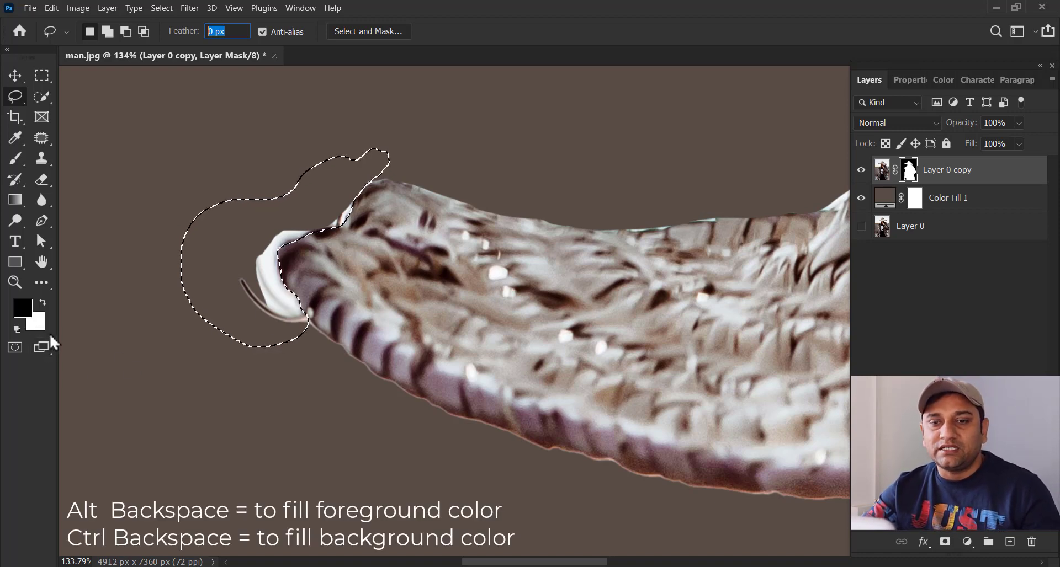
Step: Fill the selected mask area with the black foreground color in Normal mode at 100% opacity, and deselect
left_click(51, 7)
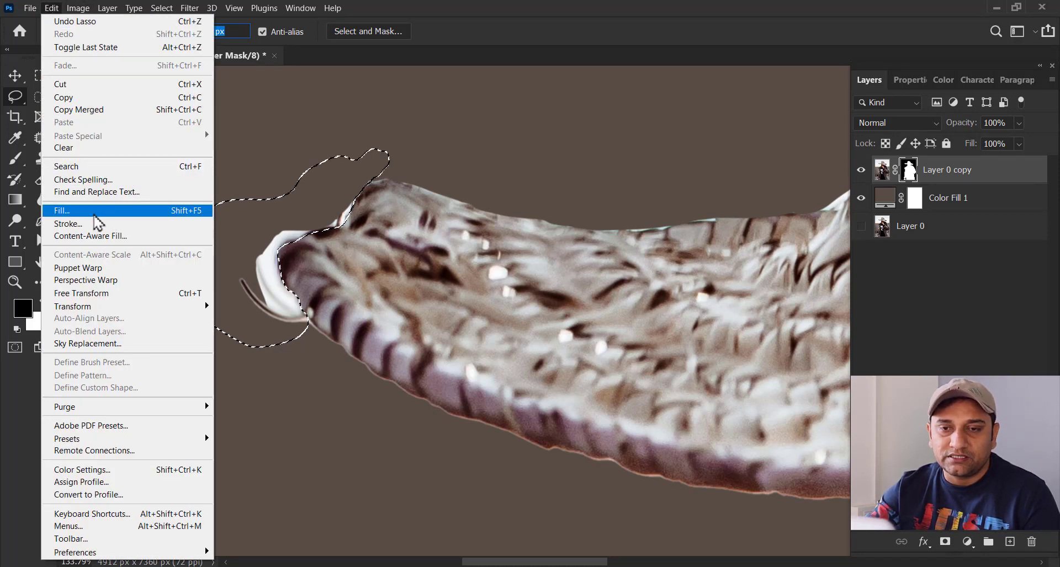
left_click(131, 212)
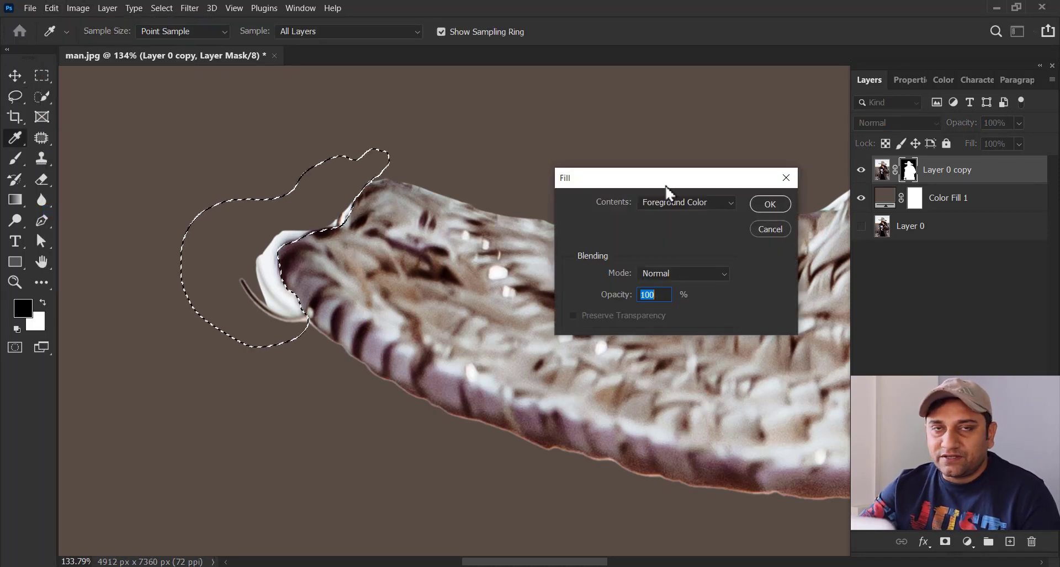
left_click_drag(668, 182, 591, 182)
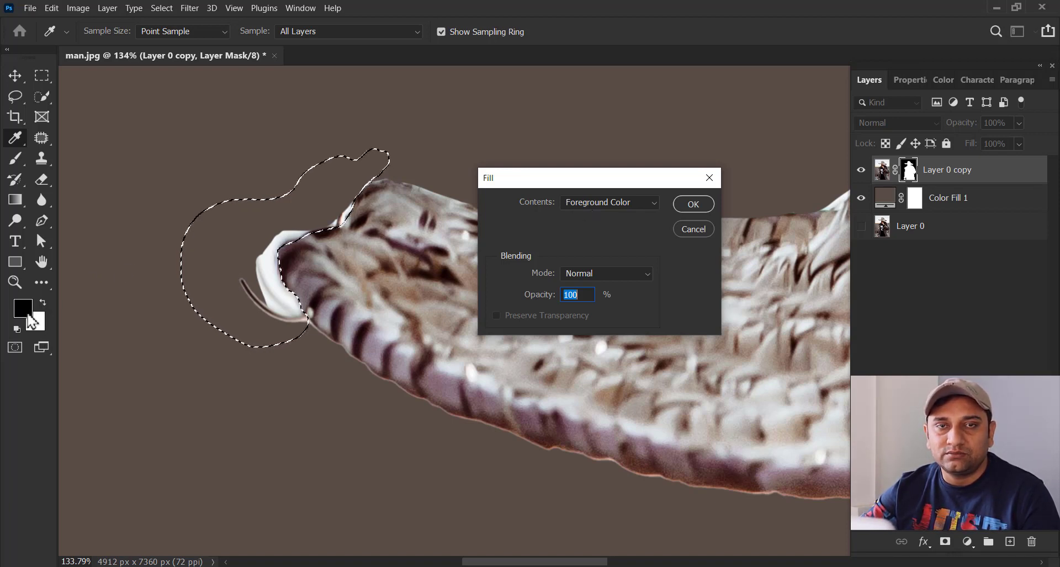
left_click(615, 205)
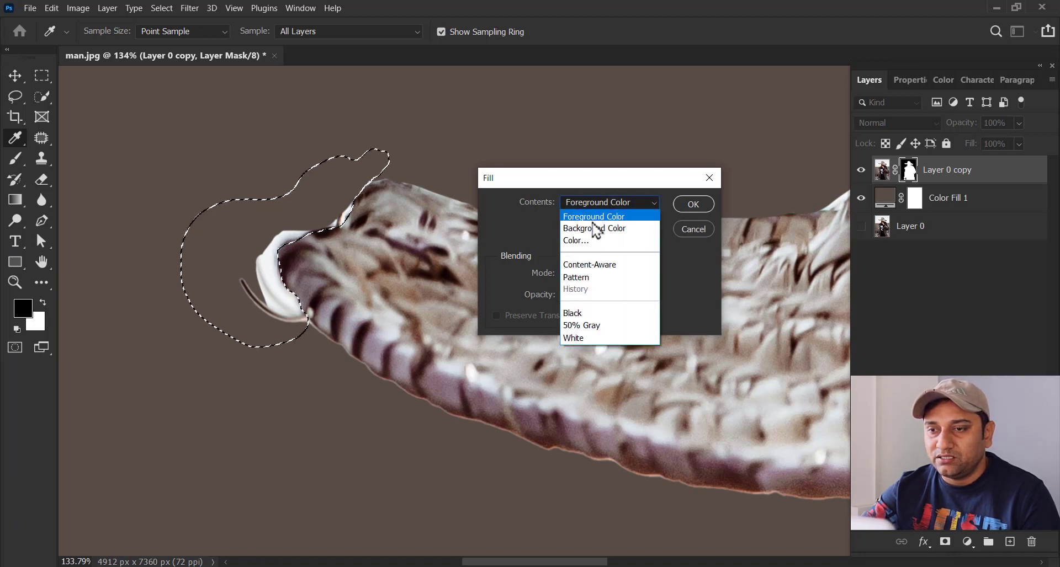
left_click(599, 217)
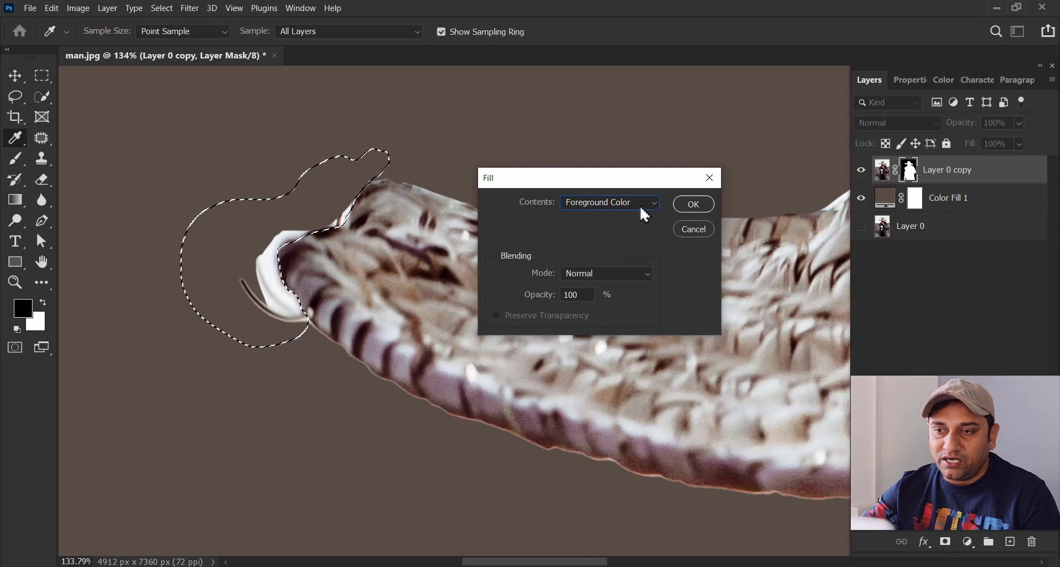
left_click(690, 205)
key("l")
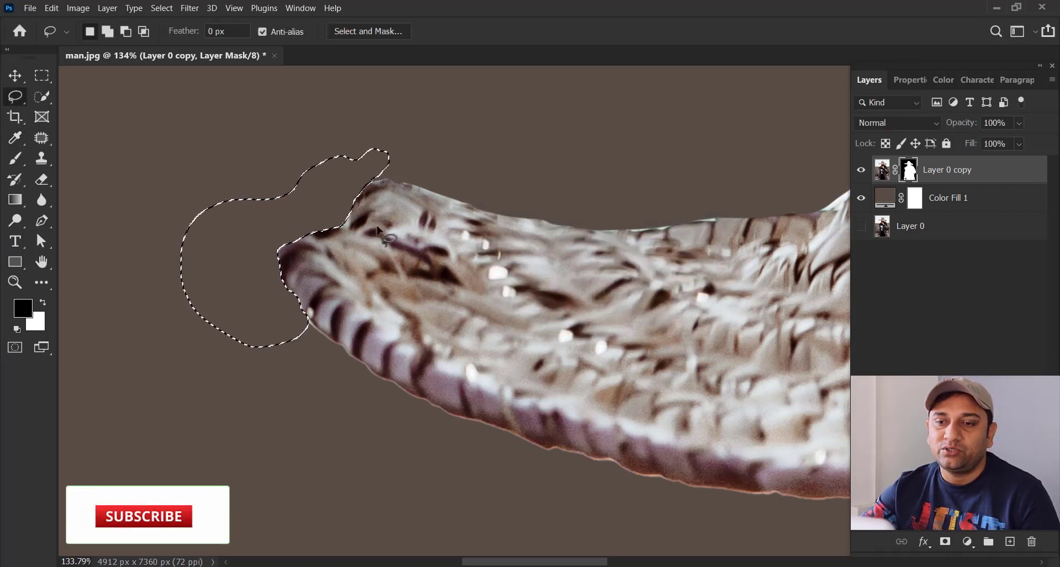
key("ctrl+d")
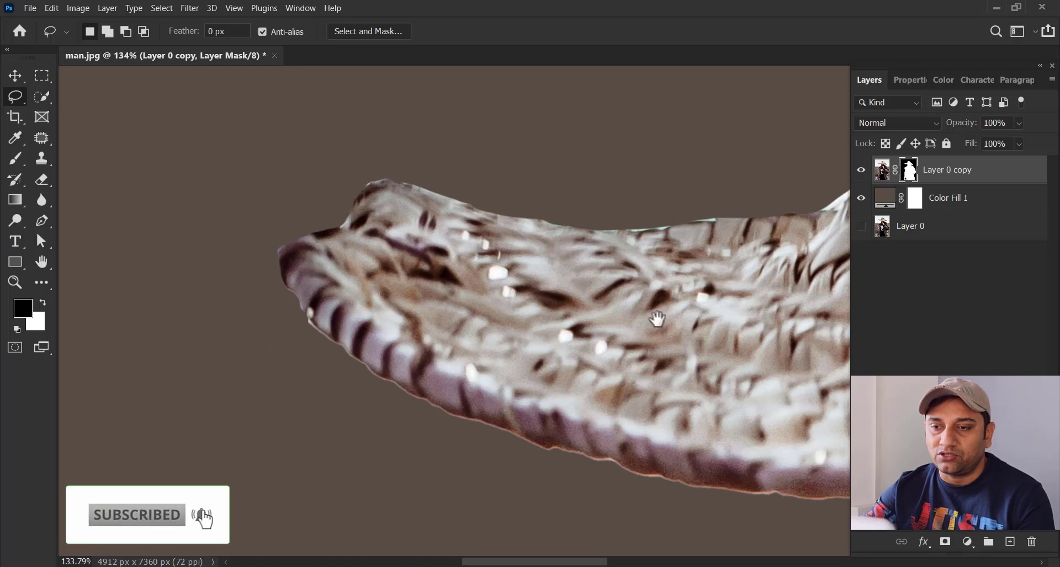
Step: Examine the whole cutout by toggling the visibility of Layer 0 copy and Color Fill 1, leaving both shown
key("ctrl+0")
key("v")
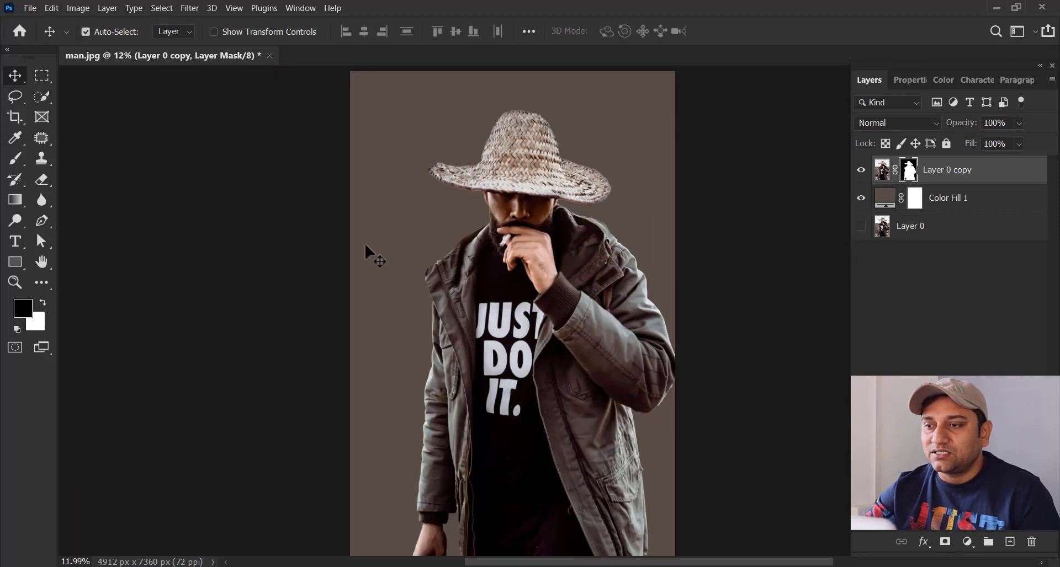
left_click(861, 170)
left_click(861, 198)
left_click(861, 199)
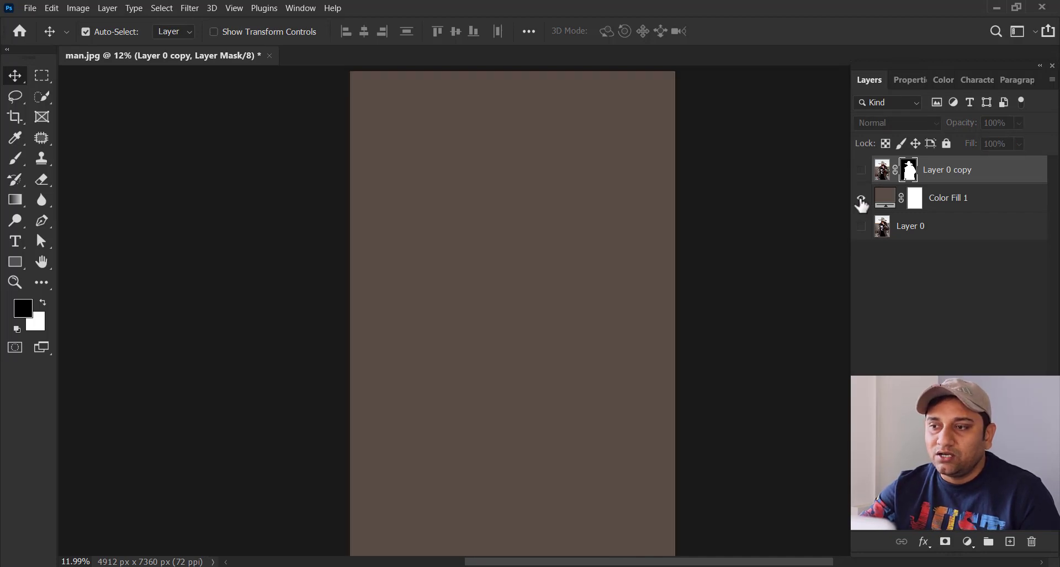
left_click(861, 170)
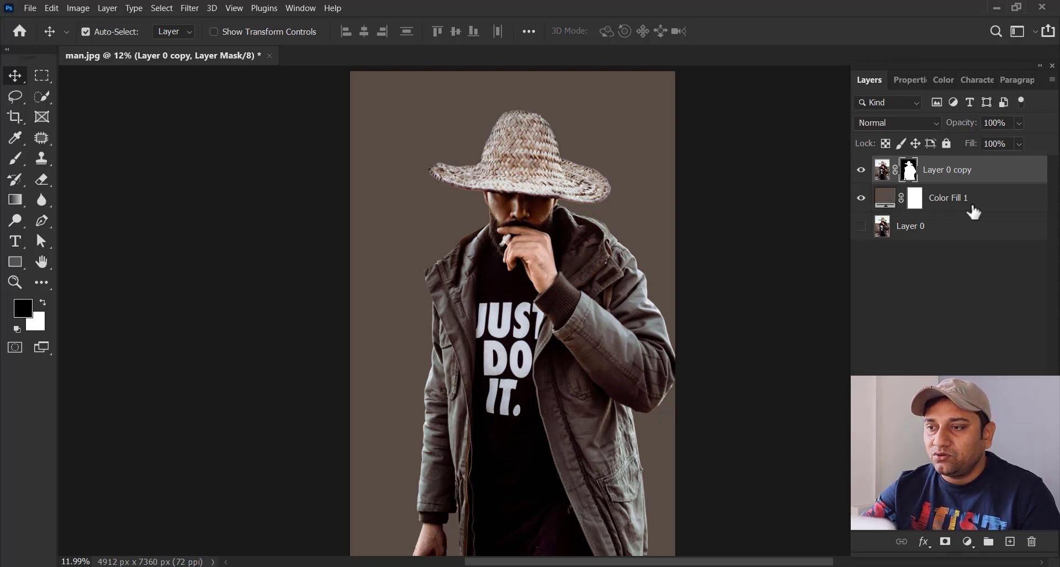
Step: Try an orange Color Overlay on the Color Fill 1 layer and switch it off again
left_click(985, 211)
double_click(986, 210)
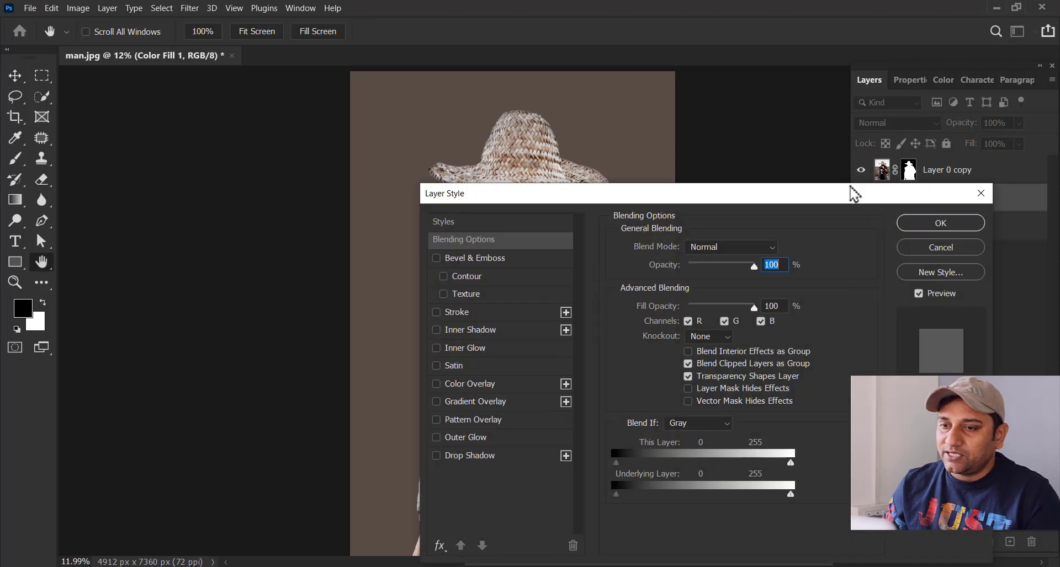
left_click(472, 383)
left_click_drag(585, 202, 704, 225)
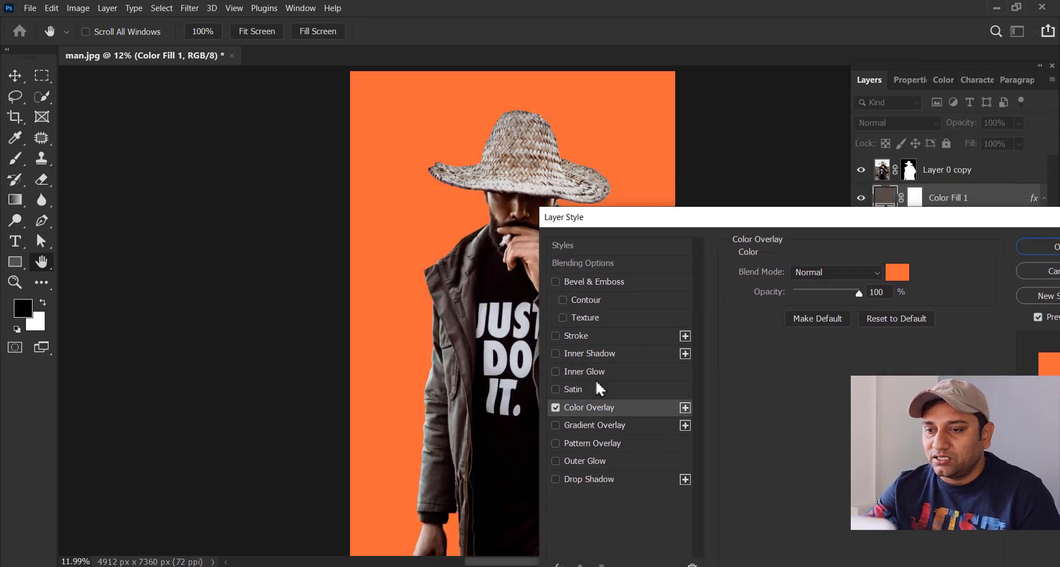
left_click(555, 408)
Step: Try a Gradient Overlay on Color Fill 1 using the Purple_03 preset from the Purples group
left_click(586, 426)
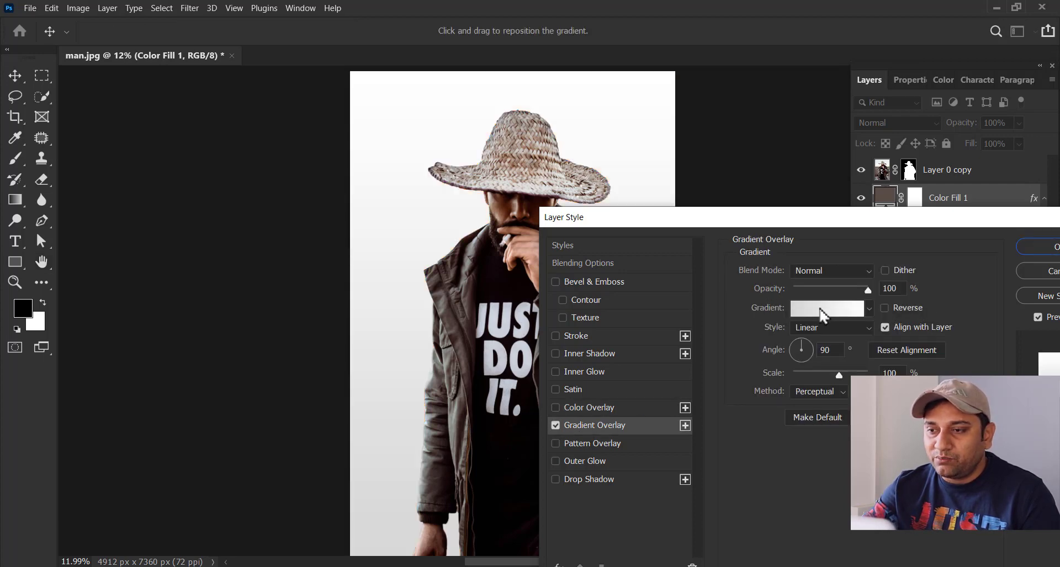
left_click(823, 309)
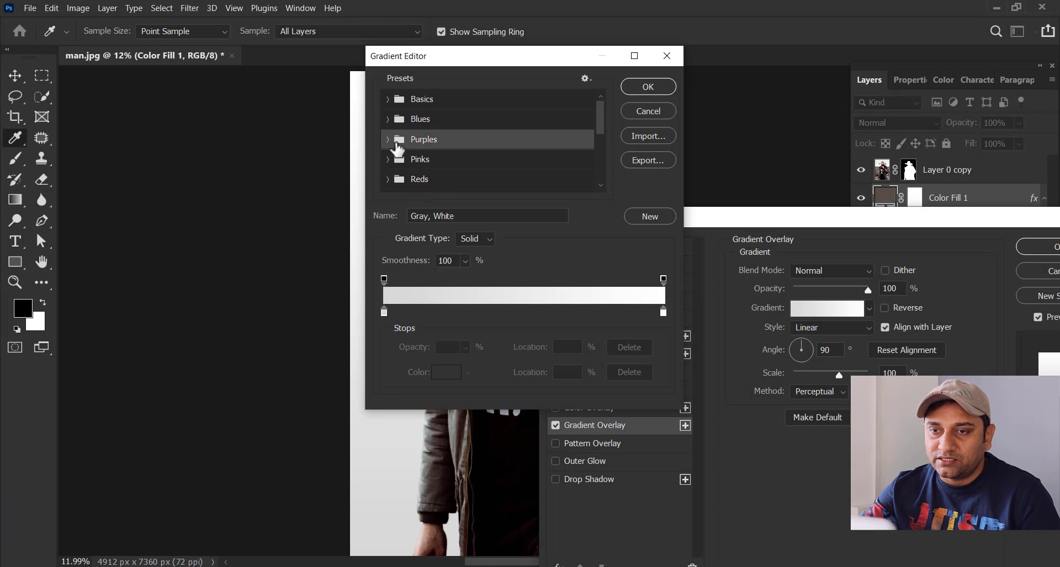
left_click(397, 142)
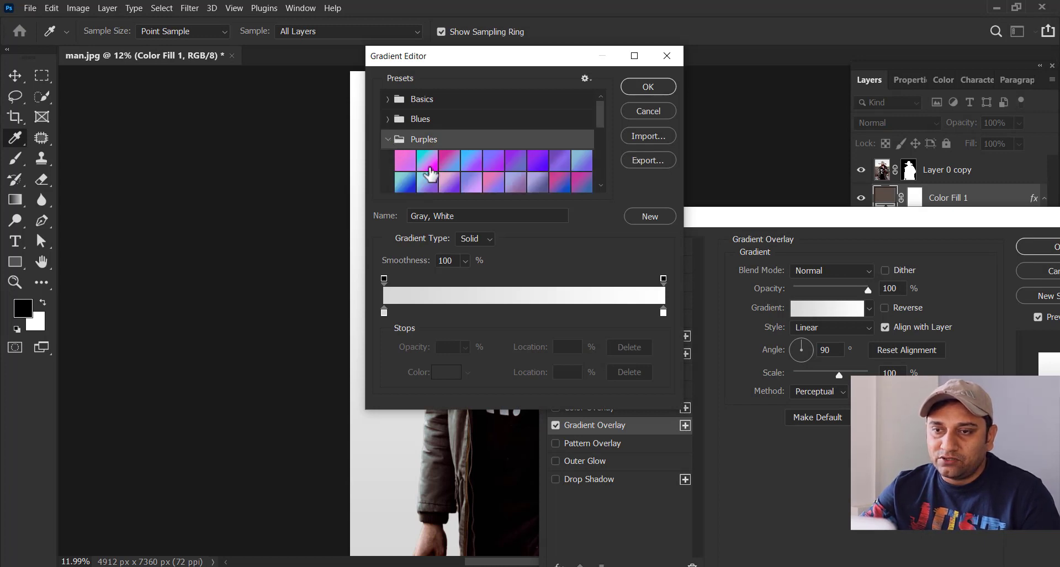
left_click(428, 168)
left_click(449, 163)
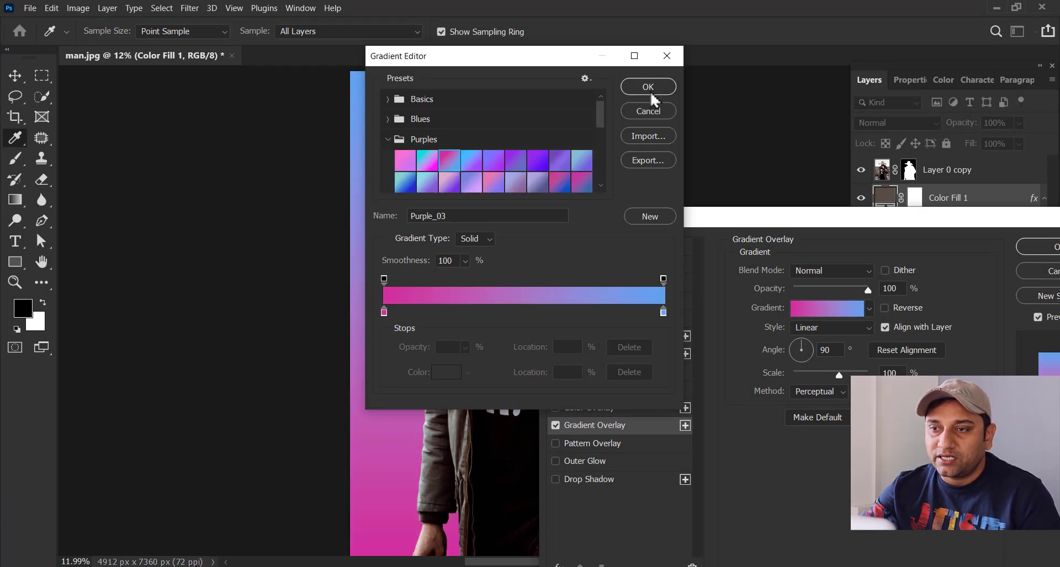
left_click(652, 92)
Step: Try a 103° angle for the gradient overlay and discard the layer style changes
left_click_drag(662, 220, 473, 214)
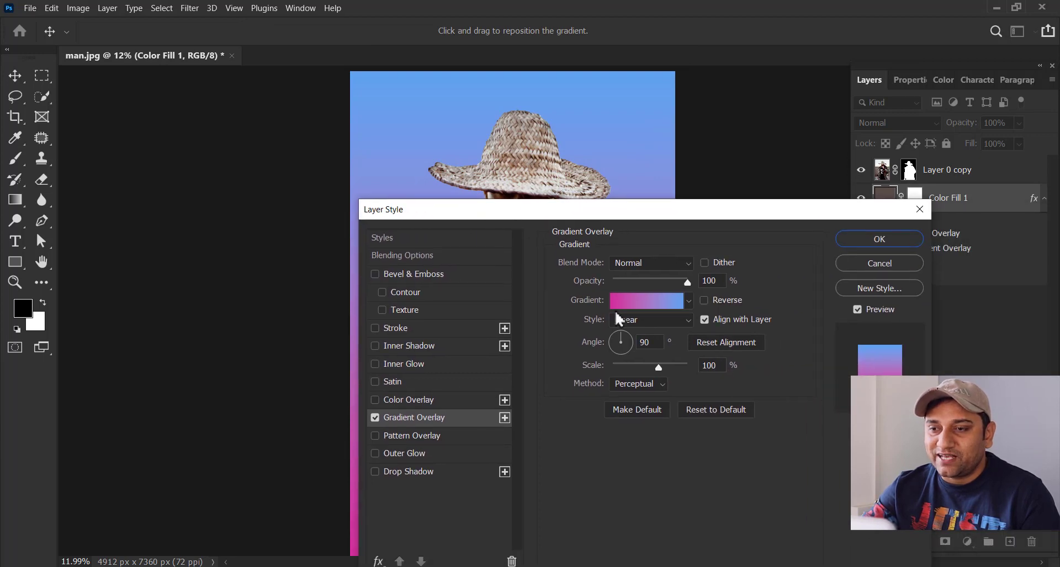
left_click_drag(615, 217, 560, 210)
left_click(847, 358)
left_click(845, 349)
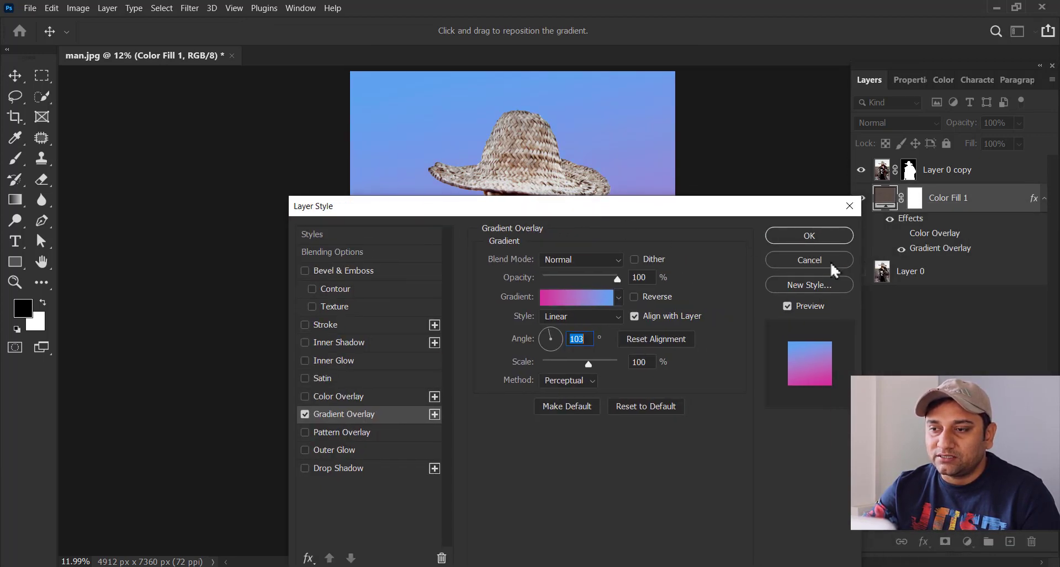
left_click(830, 261)
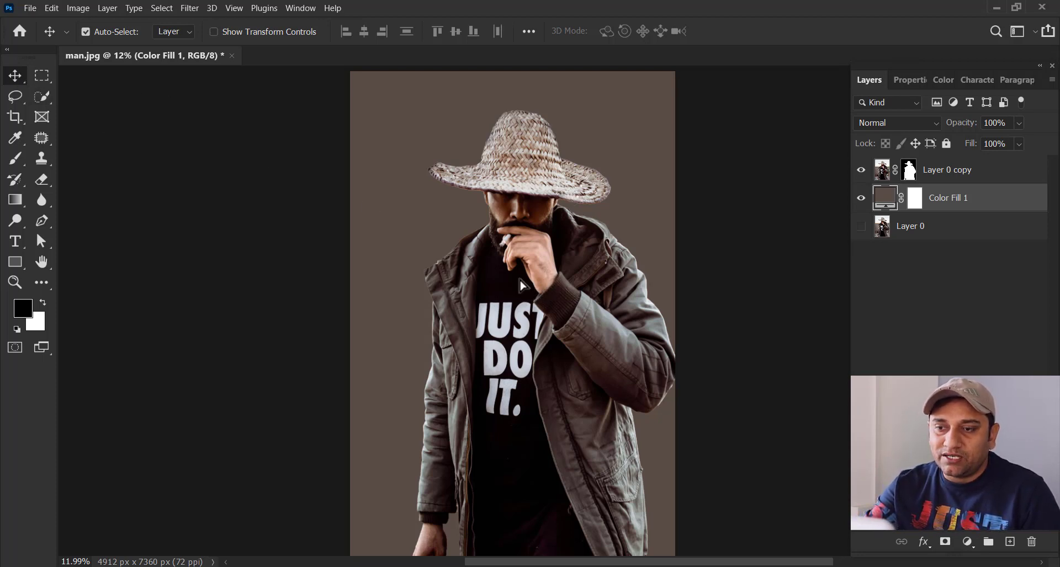
Step: Move the masked man on Layer 0 copy down and to the left over the brown fill
left_click_drag(574, 251, 521, 314)
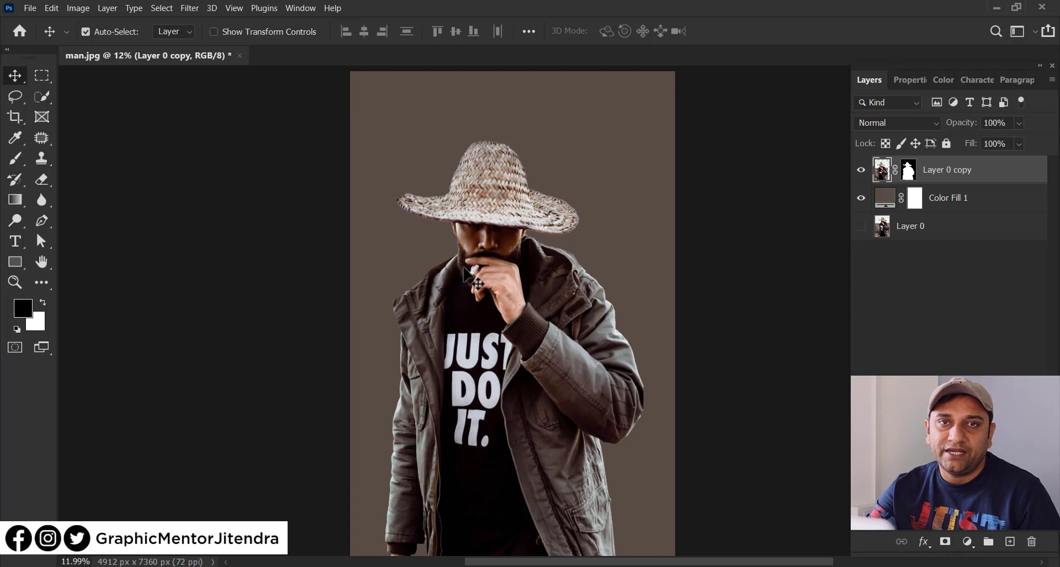